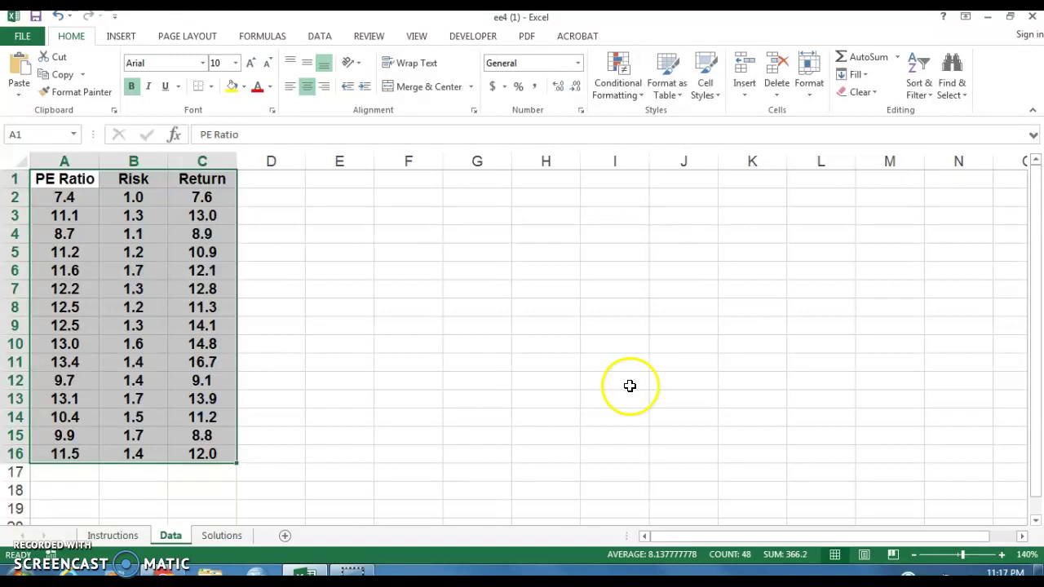
Step: Deselect the data table by clicking an empty cell
left_click(605, 380)
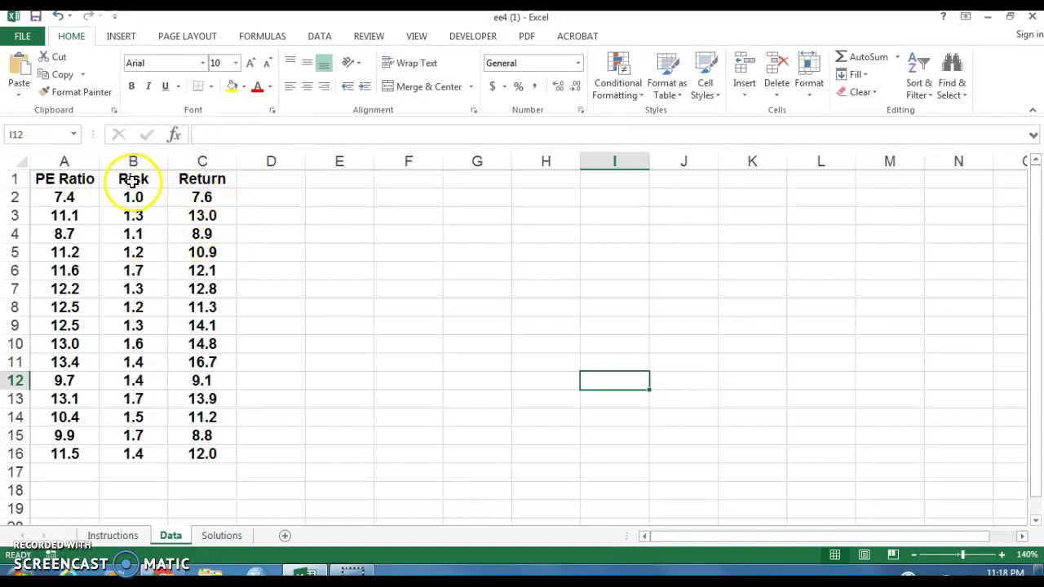
Step: Select the Risk and Return columns, insert a plain scatter chart, and nudge it up-left
left_click_drag(121, 180, 179, 454)
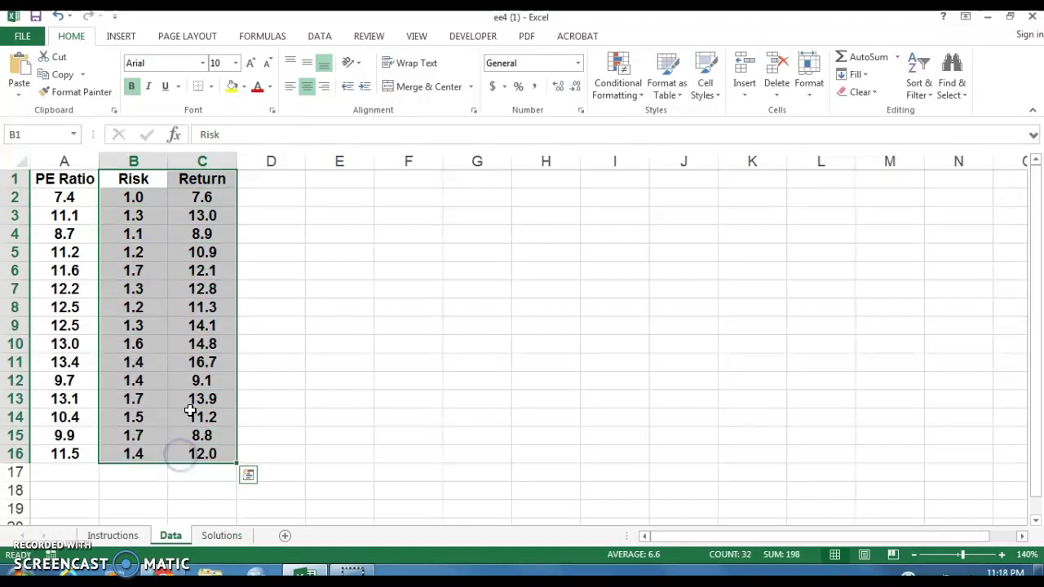
left_click(122, 37)
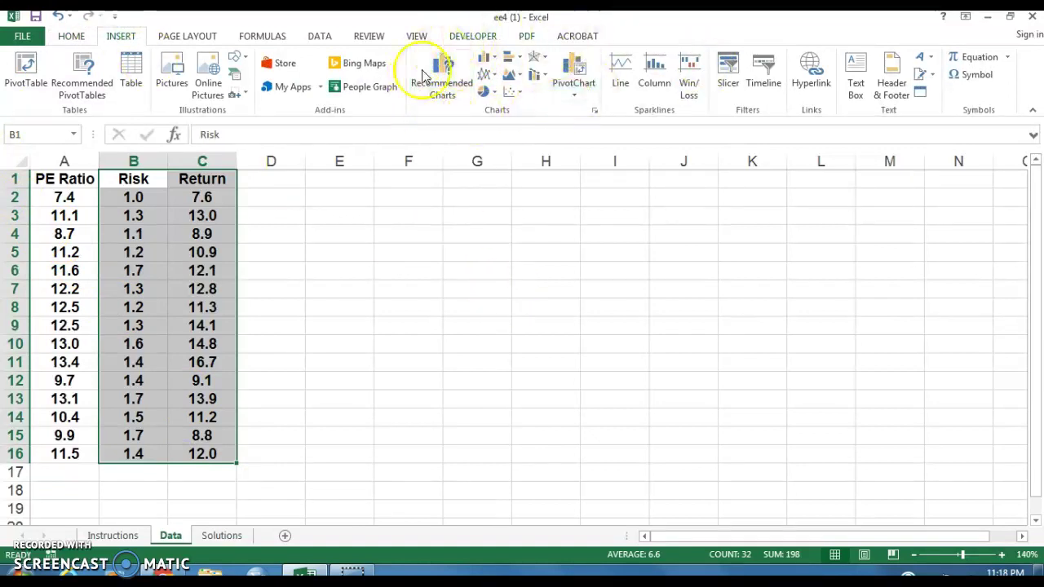
left_click(511, 96)
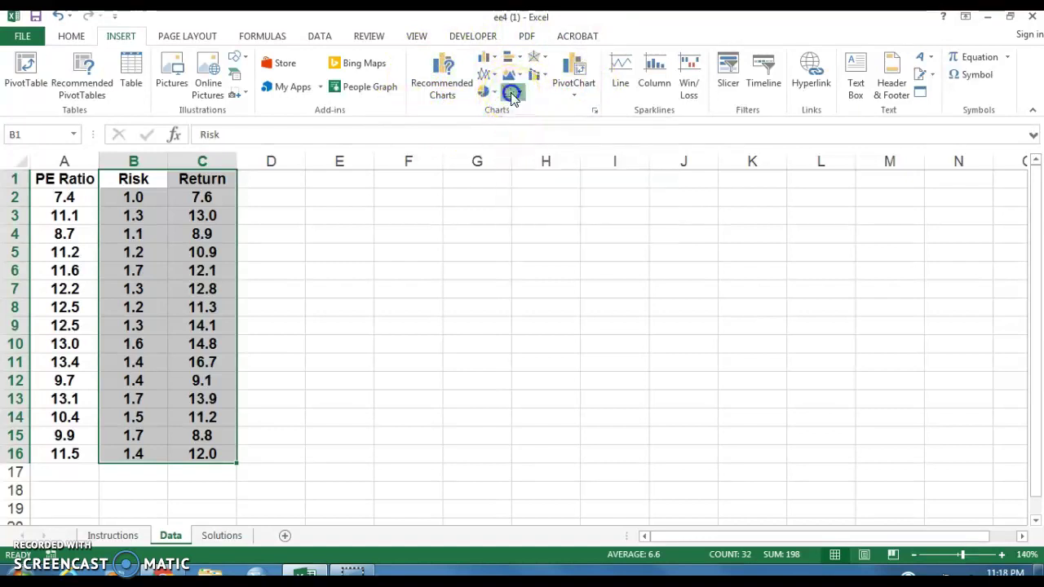
left_click(523, 141)
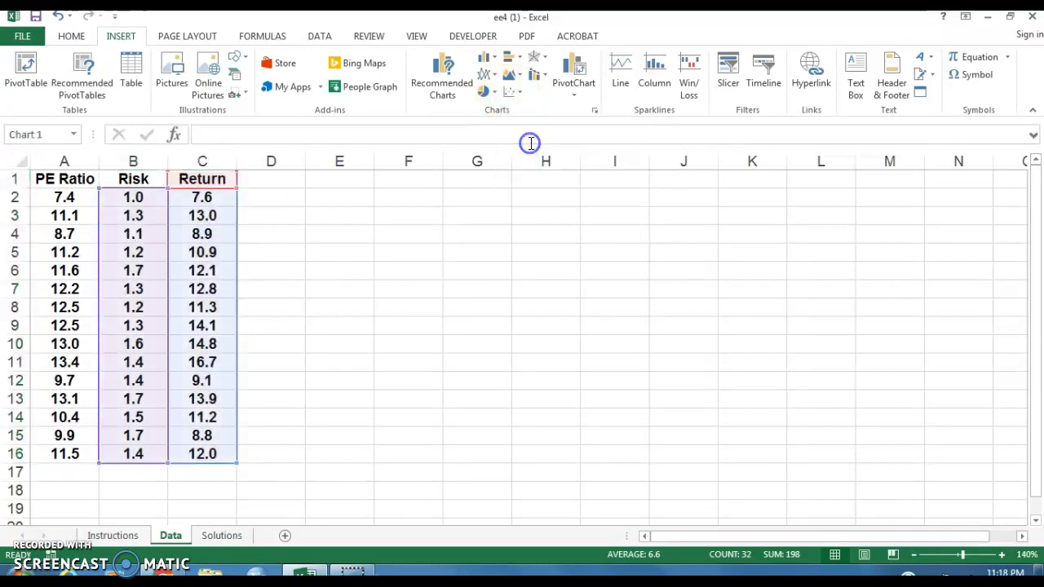
mouse_move(563, 204)
left_mouse_down()
mouse_move(546, 201)
mouse_move(545, 182)
left_mouse_up()
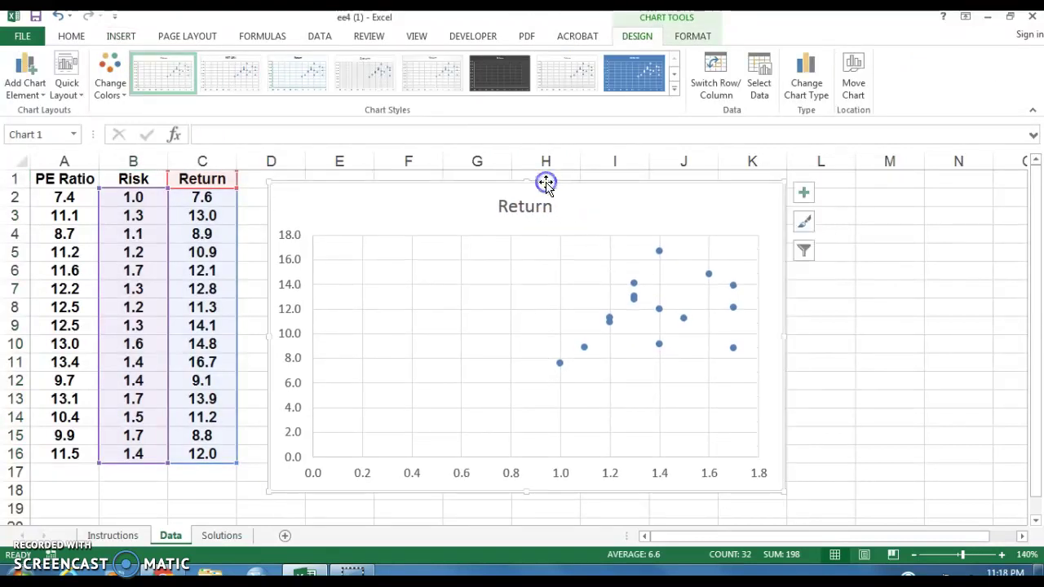
Step: Add a linear trendline to the Return series and move its equation label to the upper left
right_click(559, 365)
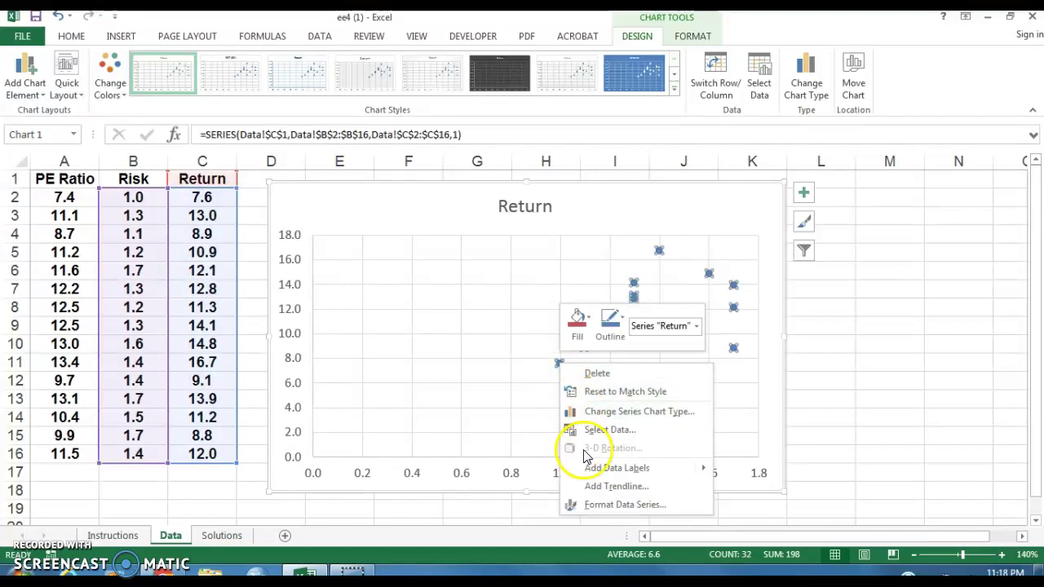
left_click(604, 487)
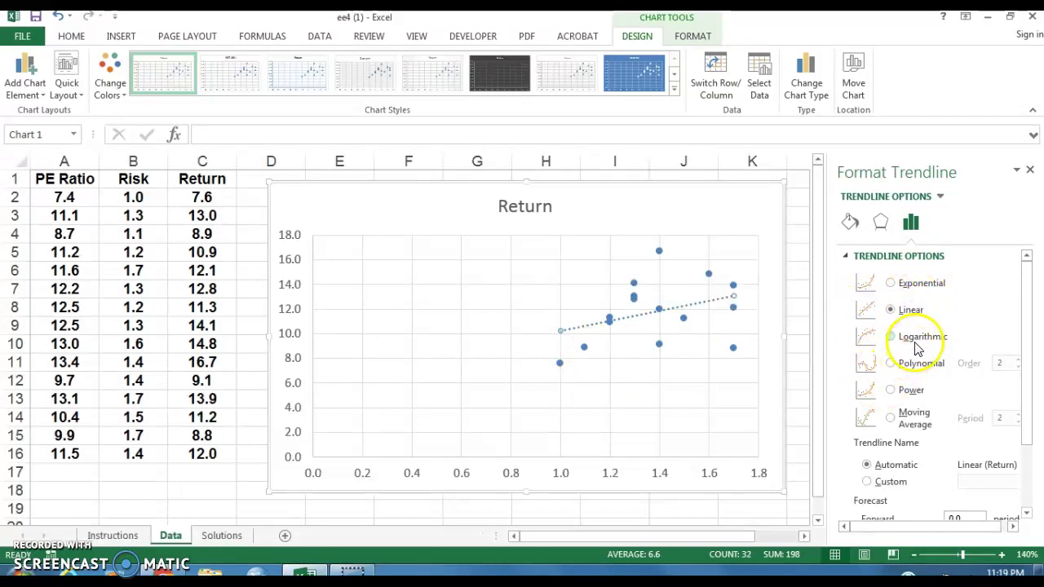
scroll(916, 347, "down", 3)
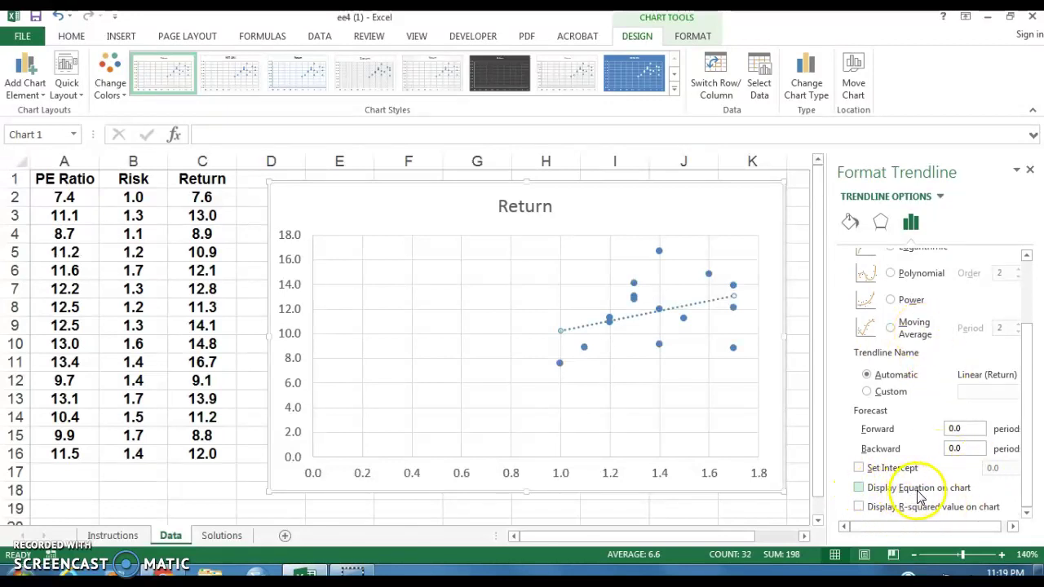
left_click(861, 488)
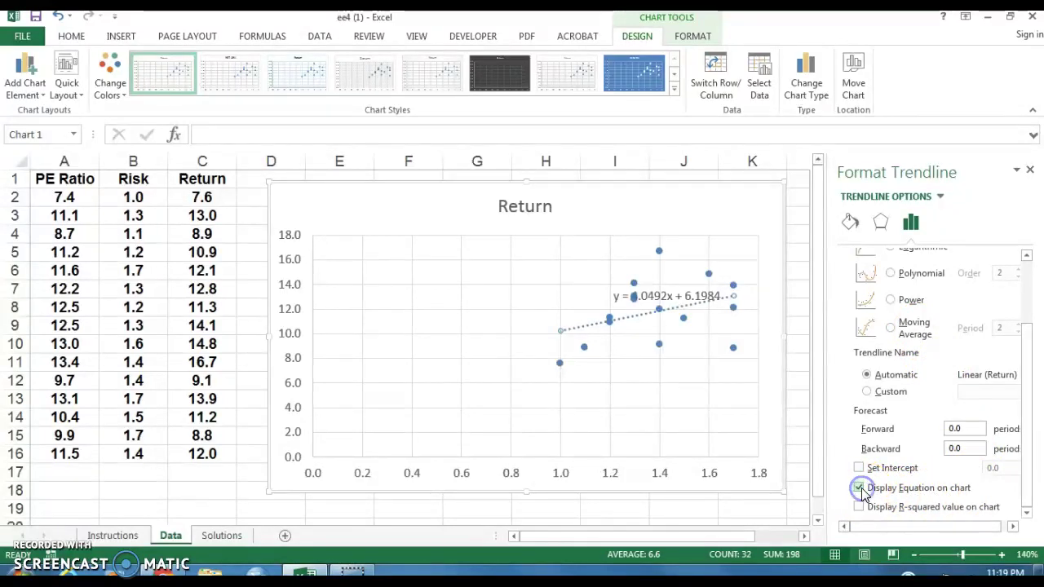
left_click(702, 300)
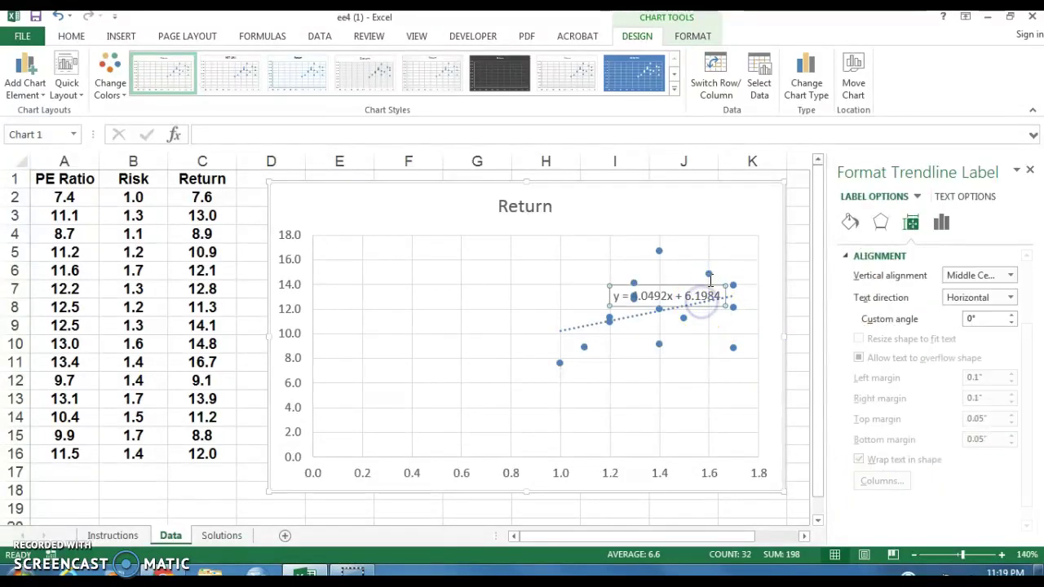
left_click_drag(699, 284, 424, 256)
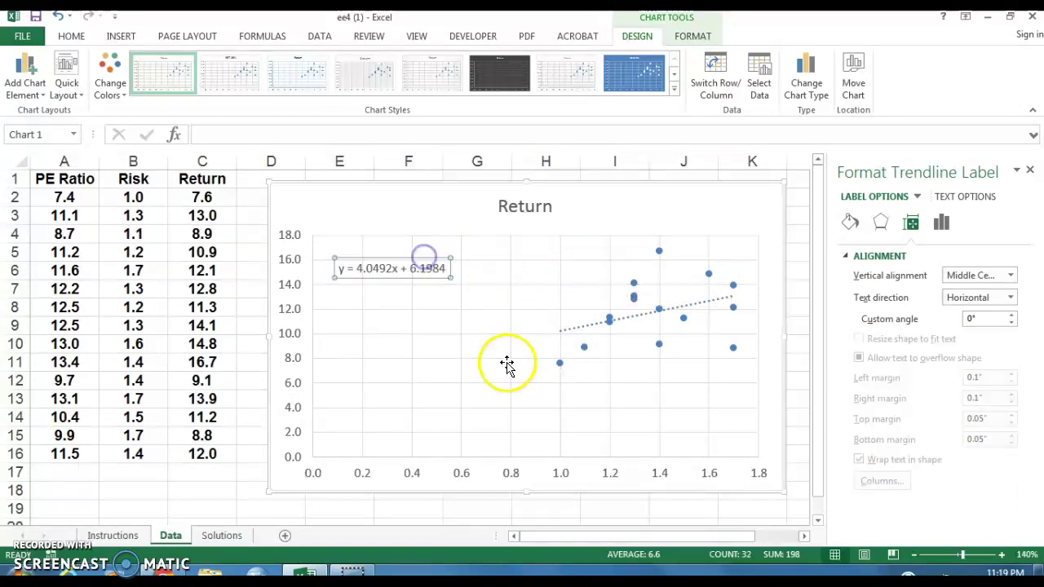
Step: Look through the label's text and number formatting options, leaving the pane in place
left_click(944, 197)
left_click(879, 197)
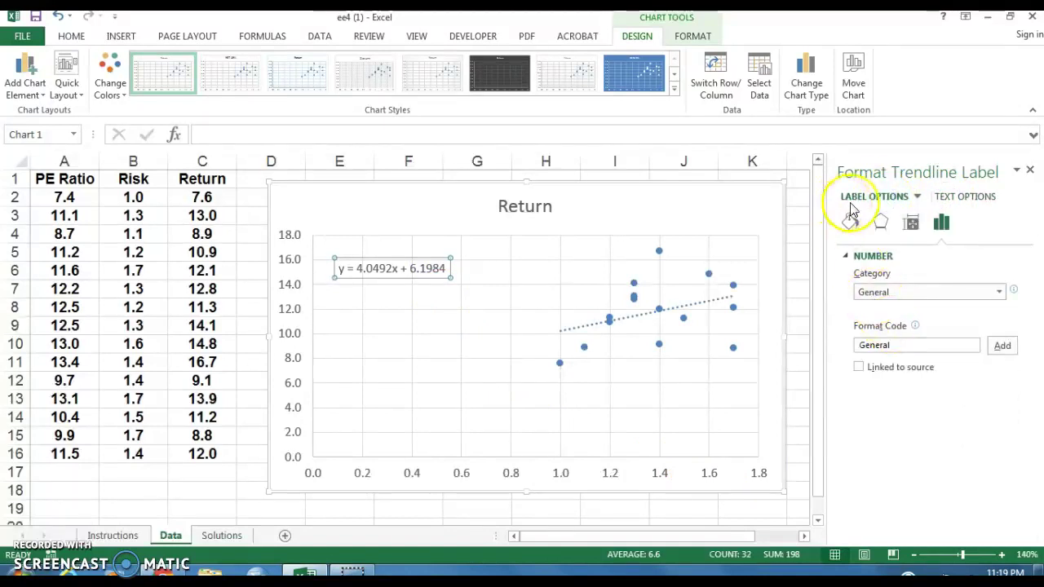
left_click(1016, 170)
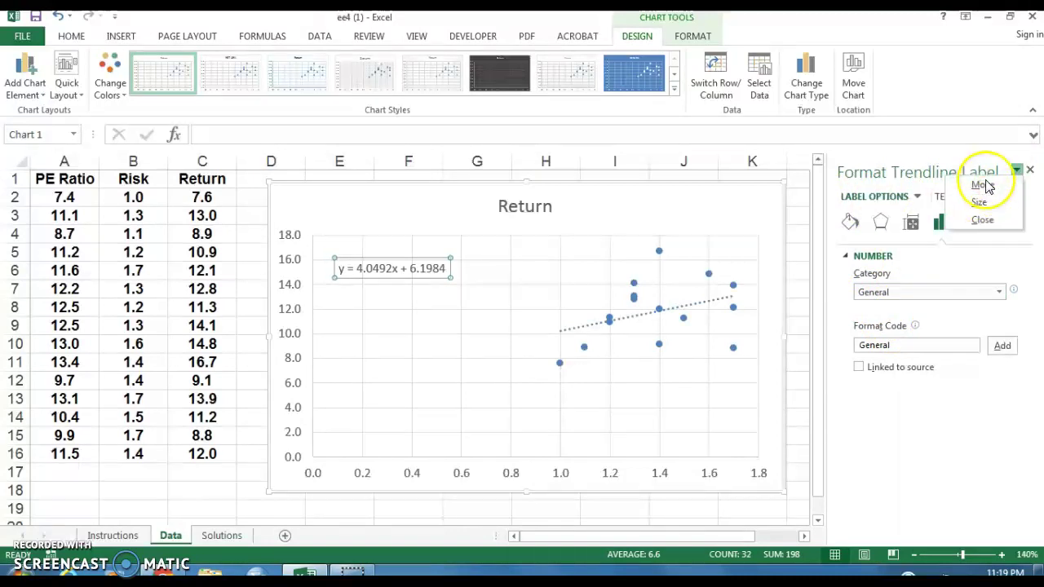
left_click(982, 186)
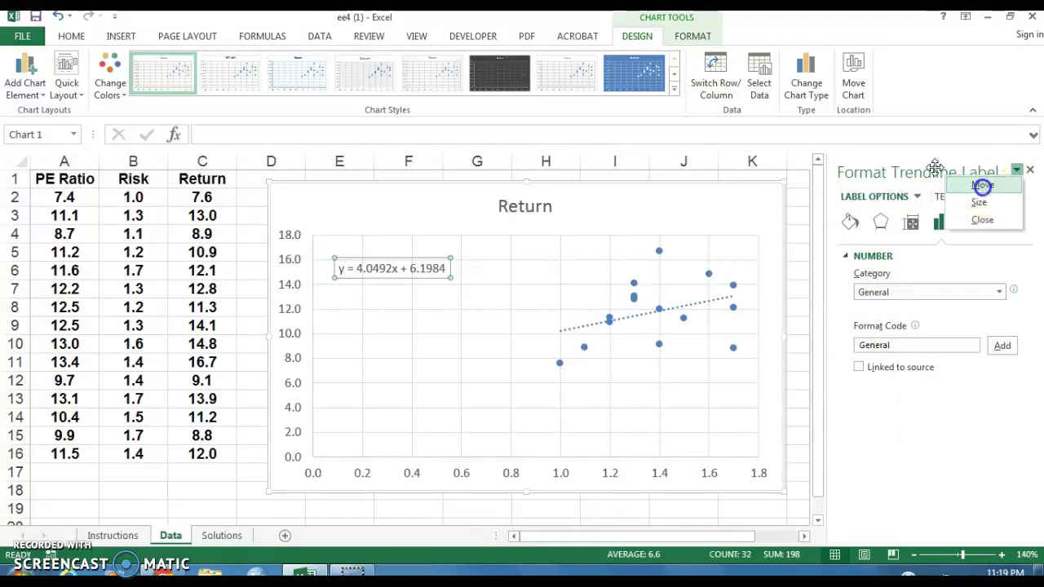
left_click(1029, 168)
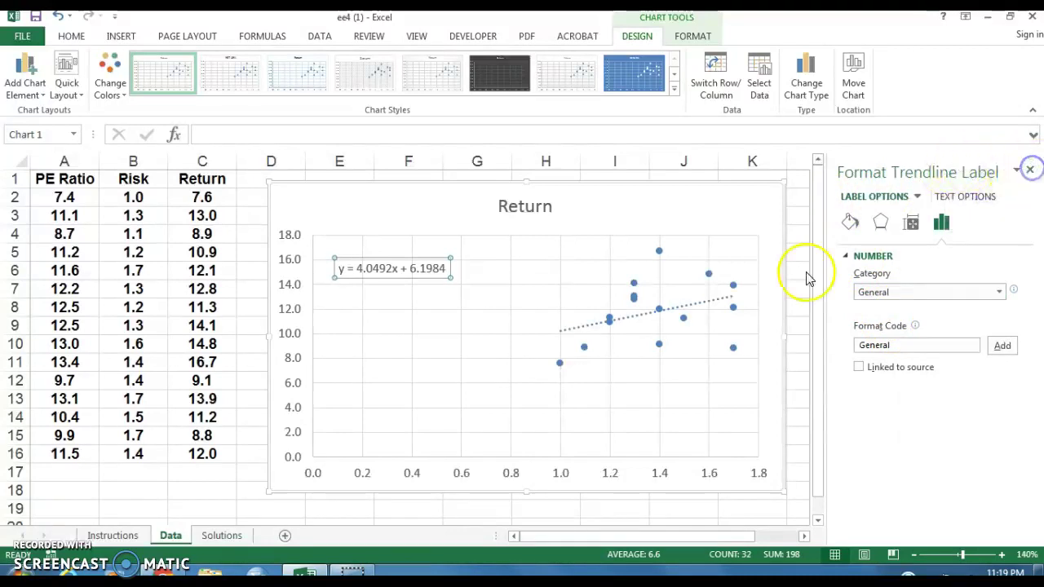
Step: Add a second trendline showing its equation and move that label to the chart's left side
right_click(562, 369)
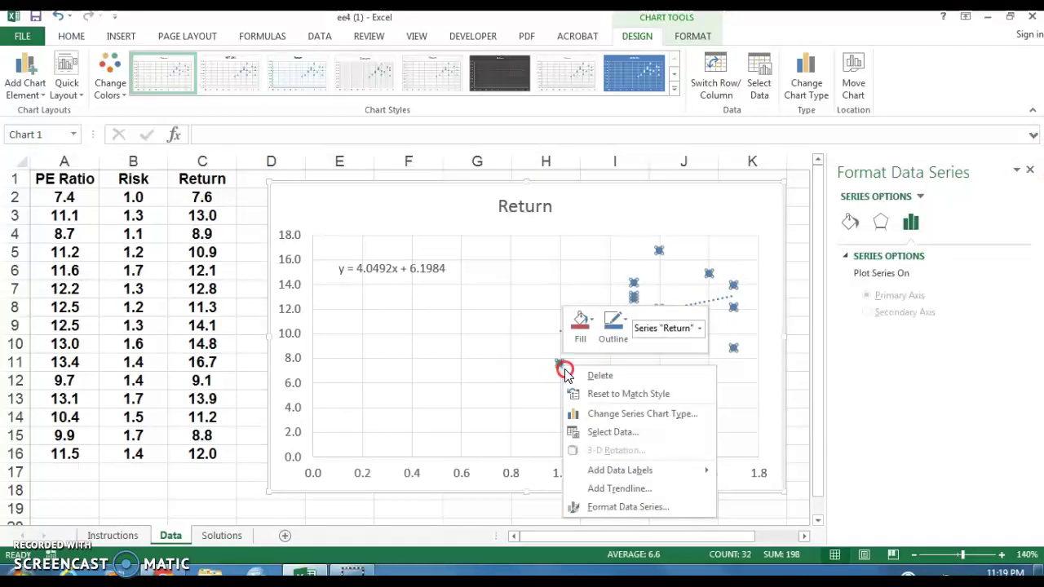
left_click(616, 487)
scroll(929, 375, "down", 3)
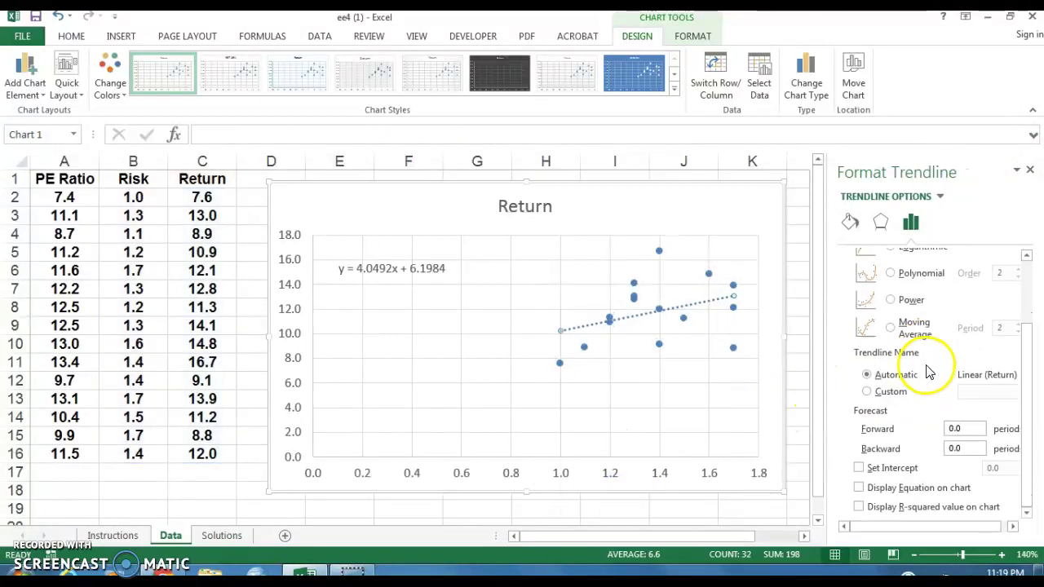
left_click(859, 488)
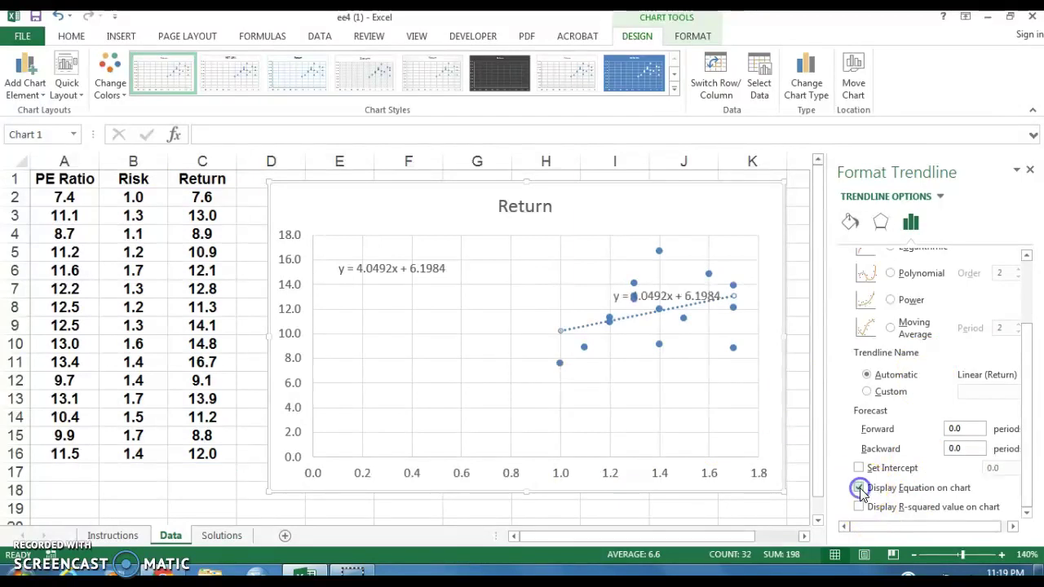
left_click(665, 294)
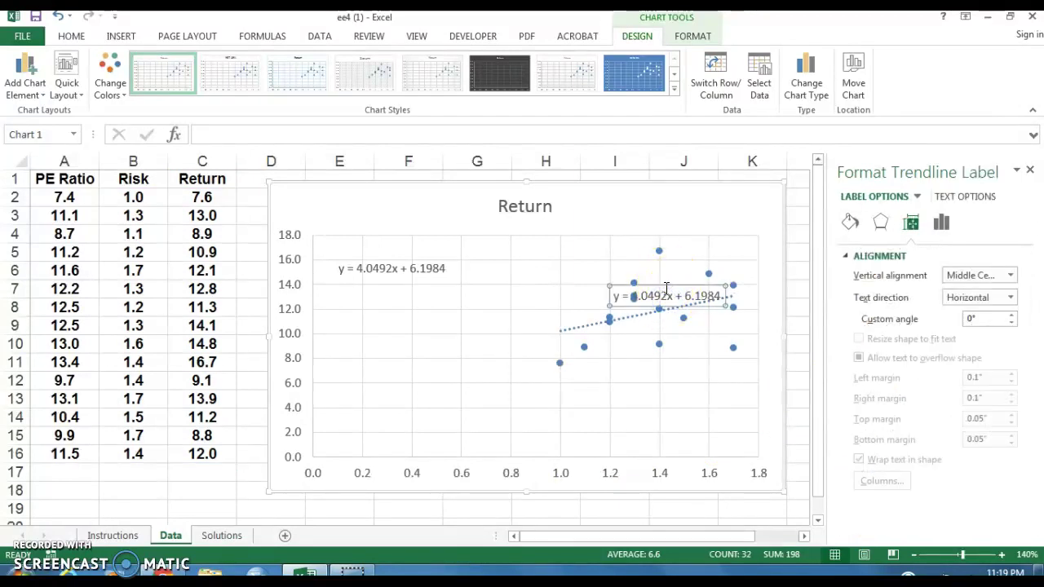
left_click_drag(667, 284, 371, 294)
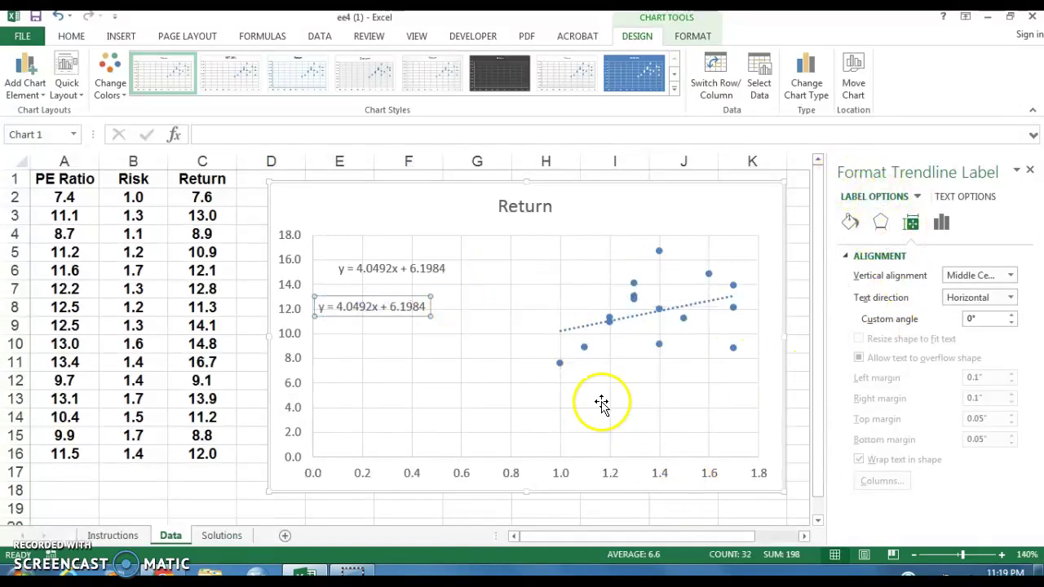
Step: Add another trendline displaying R² = 0.1247 and move it to the chart's left side
right_click(559, 363)
left_click(601, 484)
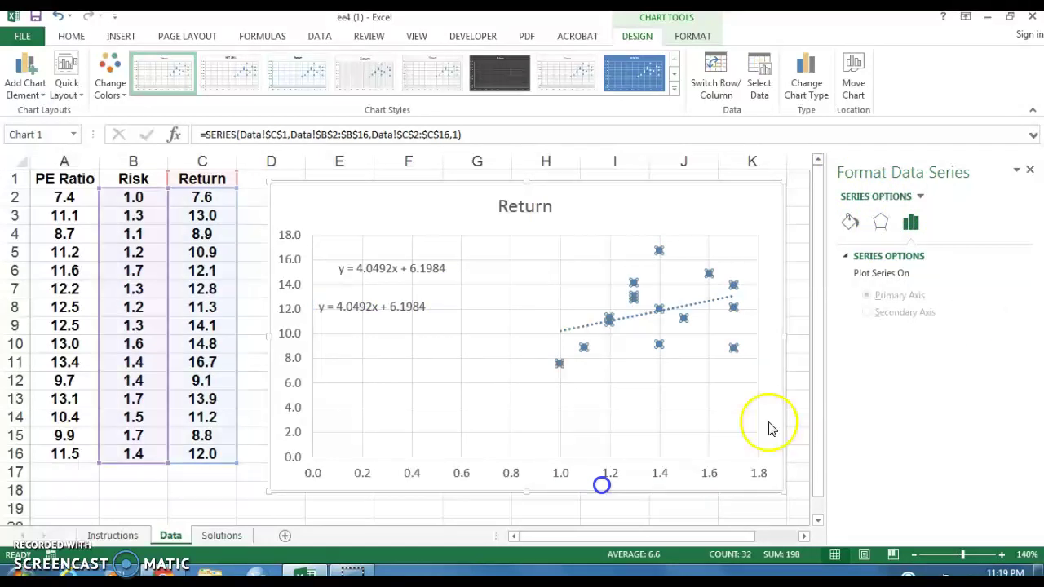
scroll(874, 371, "down", 3)
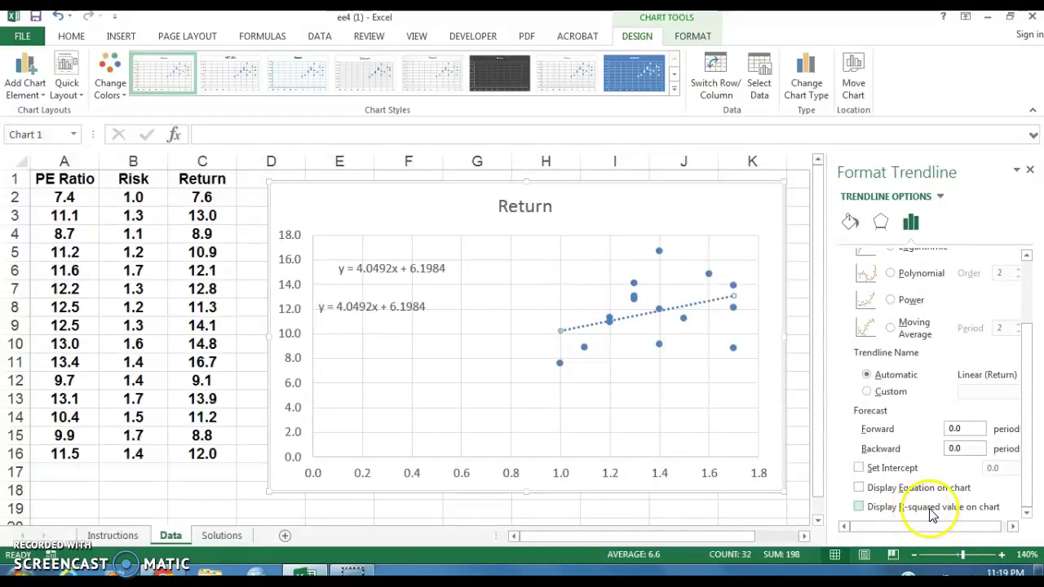
left_click(861, 508)
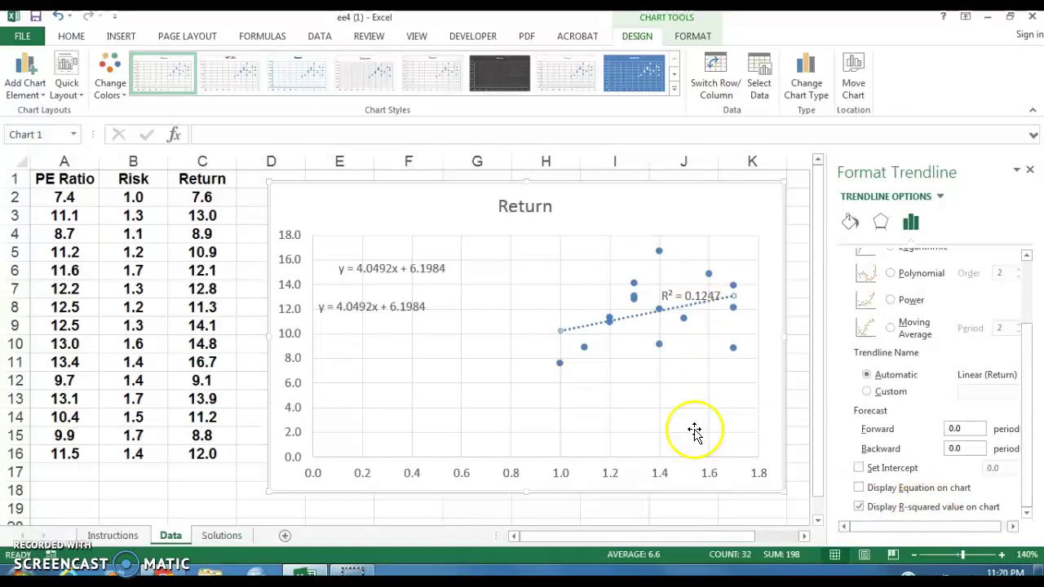
left_click(694, 285)
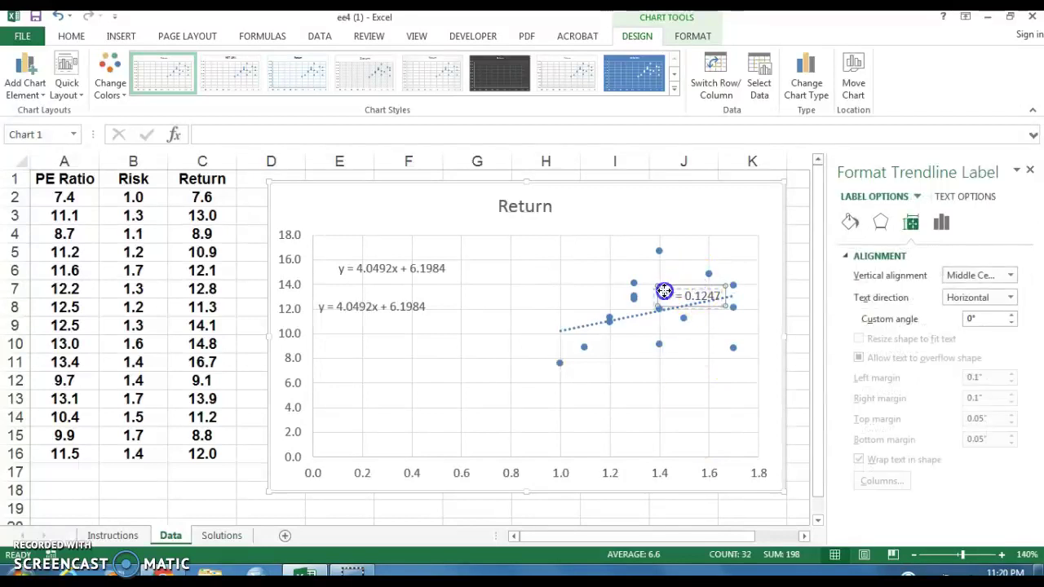
left_click_drag(671, 290, 357, 336)
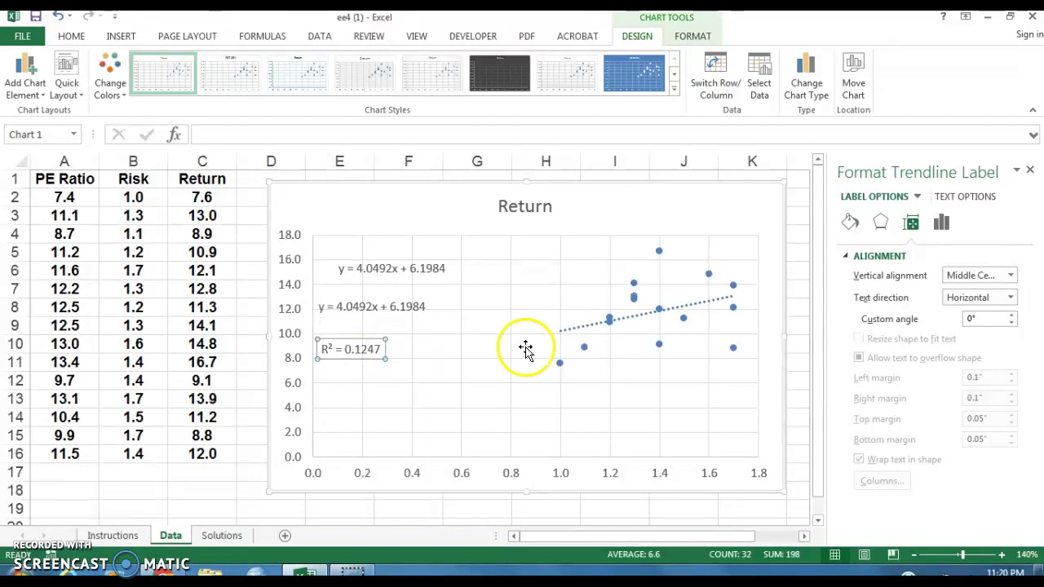
Step: Close the label formatting pane, delete the Return scatter chart, and select cell H10
left_click(1029, 169)
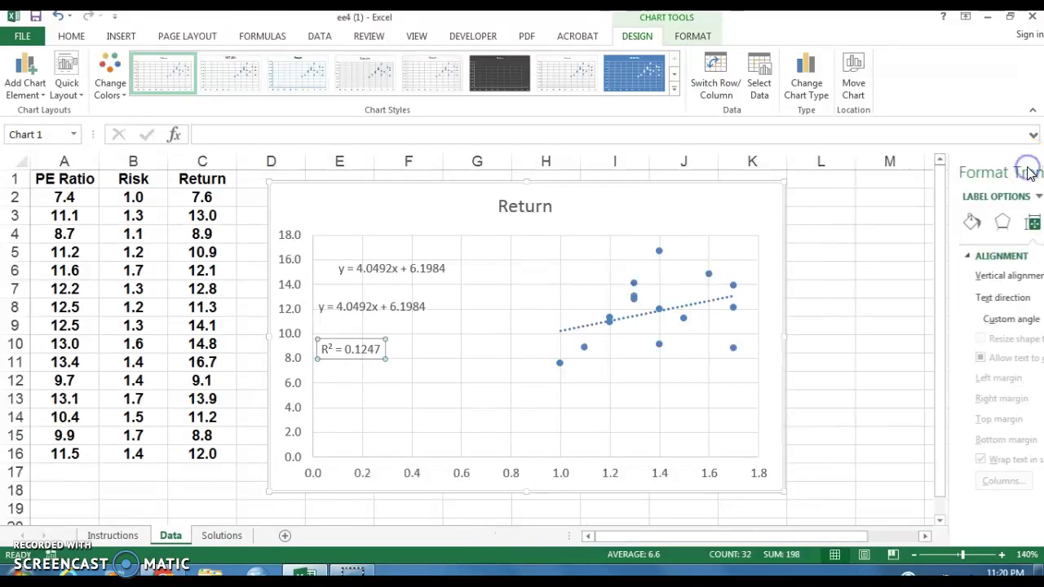
left_click(732, 179)
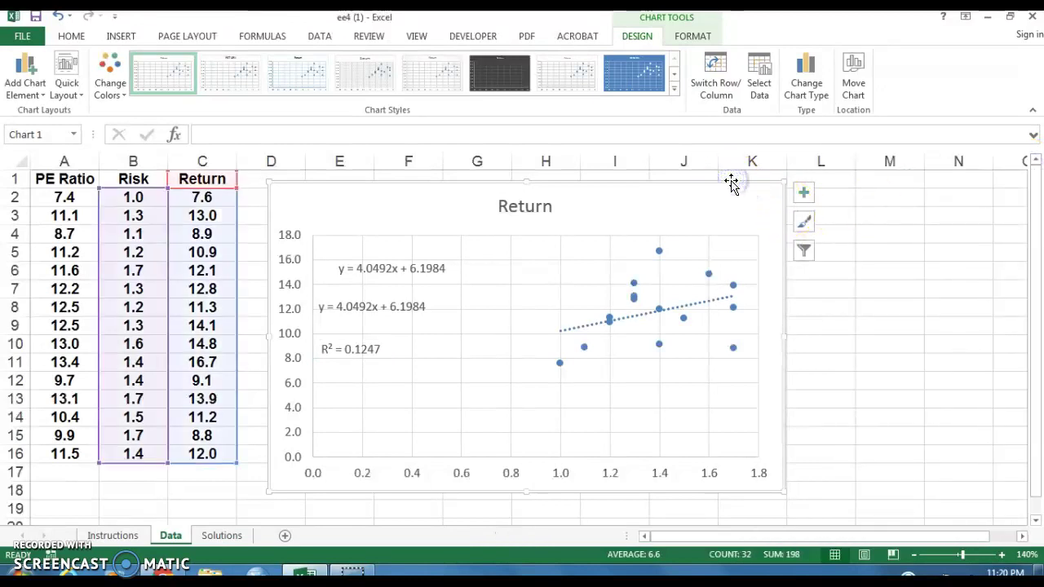
key("Delete")
left_click(552, 345)
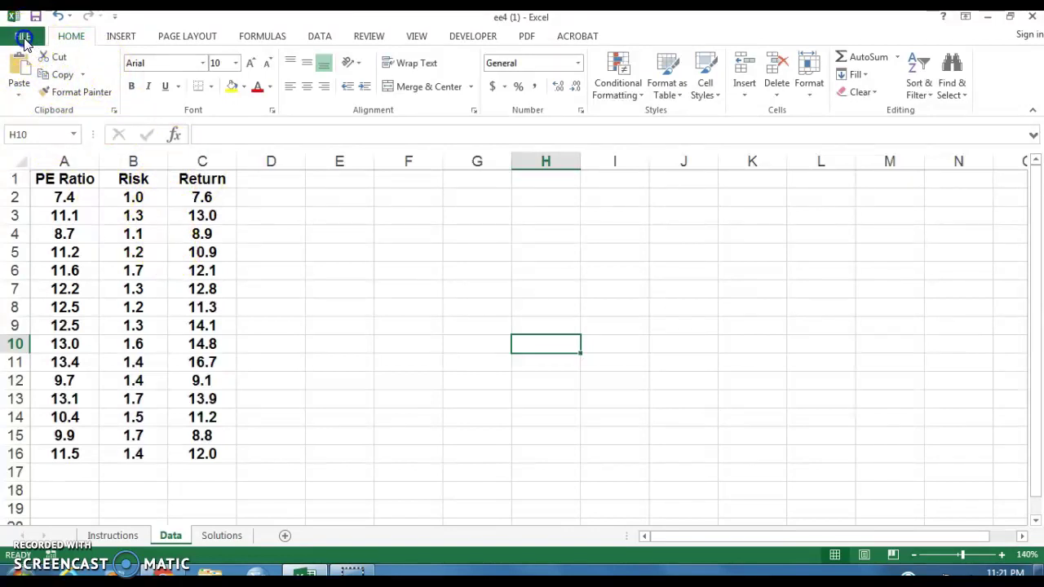
Step: In Excel Options' Add-ins page, keep Excel Add-ins under Manage and open the Add-Ins dialog
left_click(25, 39)
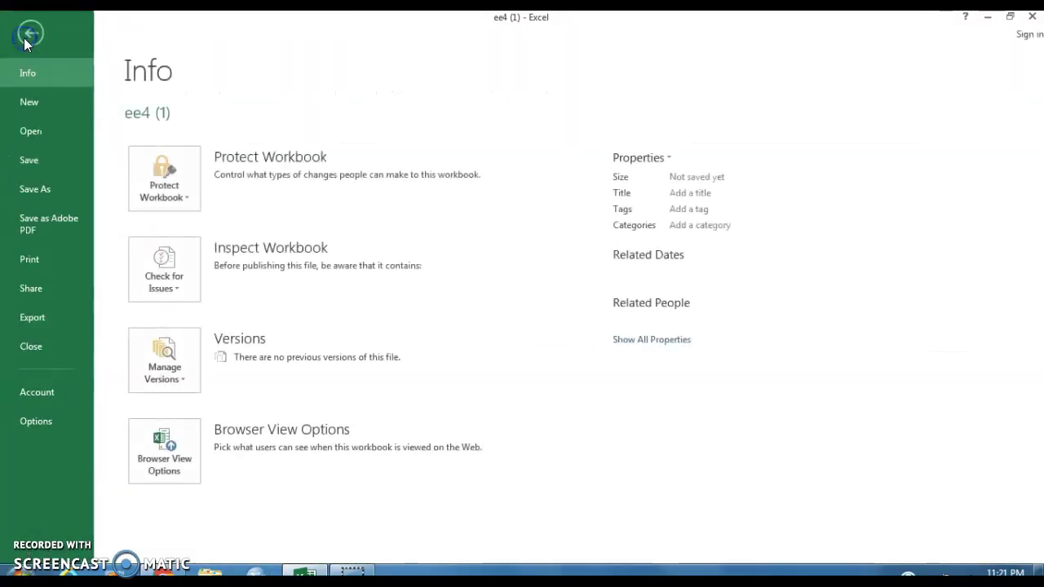
left_click(36, 421)
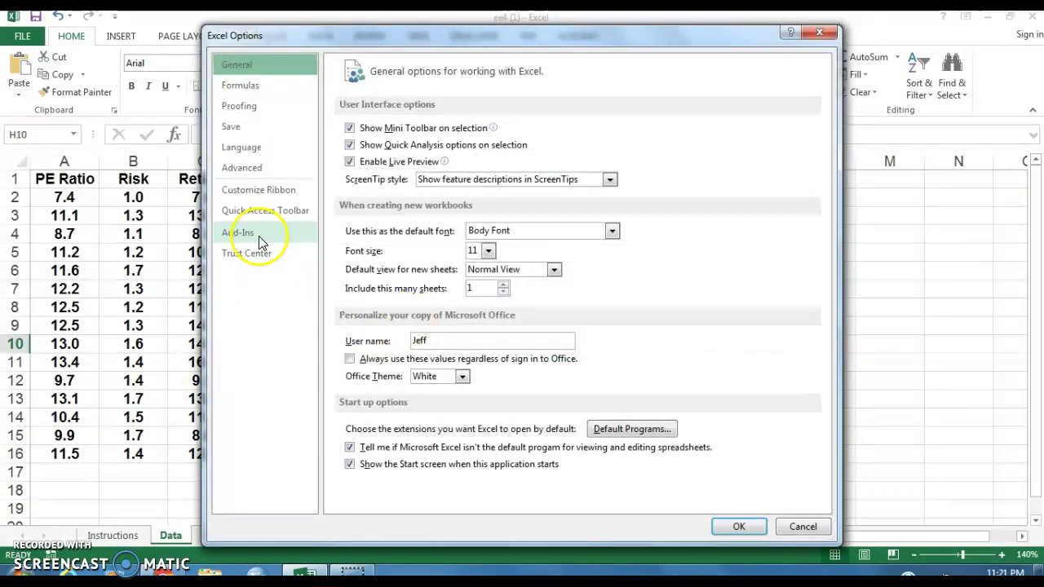
left_click(255, 235)
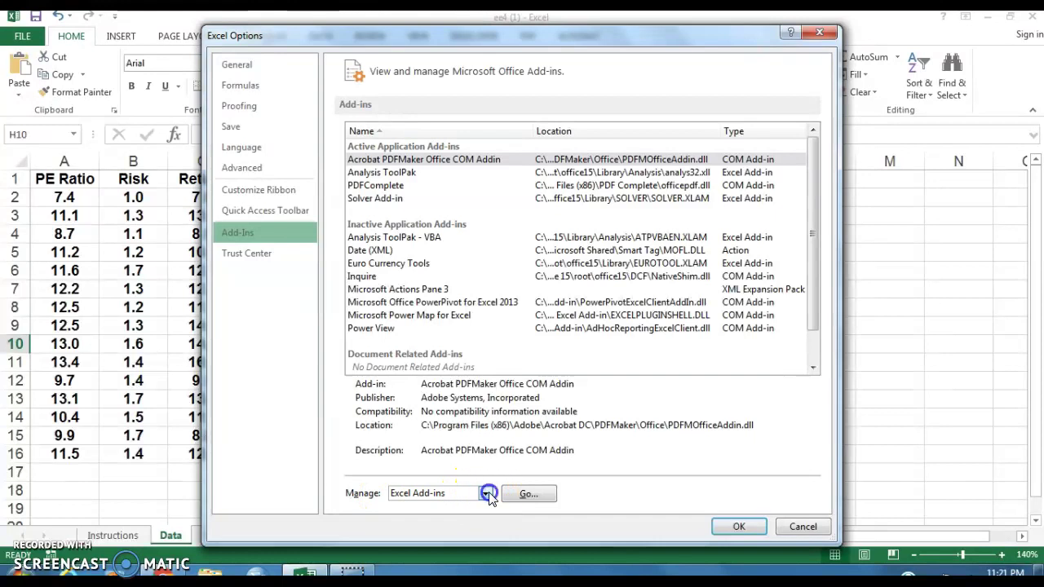
left_click(486, 494)
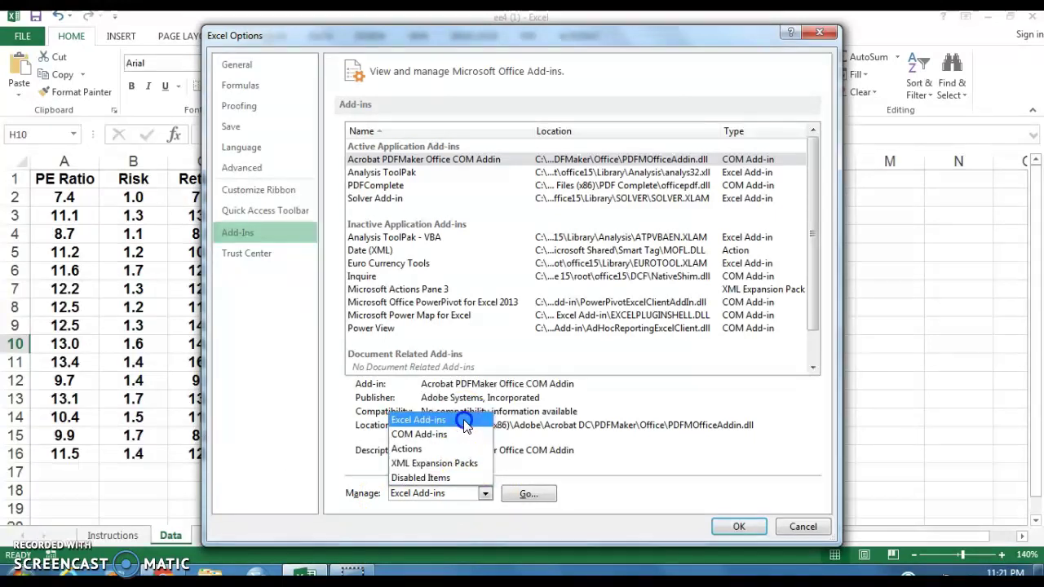
left_click(489, 499)
left_click(529, 494)
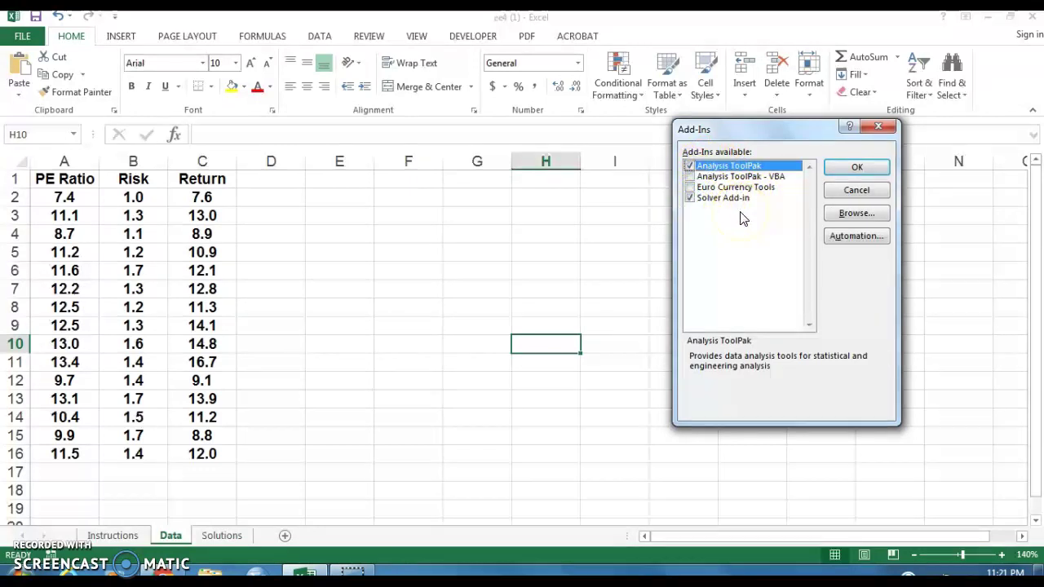
Step: Ensure Analysis ToolPak is ticked in the Add-Ins dialog and confirm with OK
left_click(731, 183)
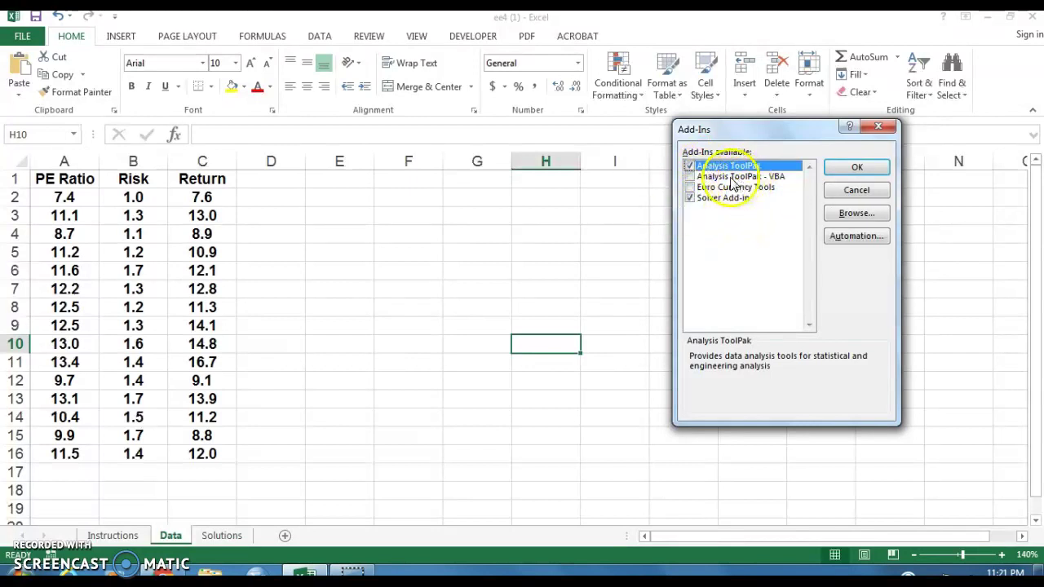
left_click(690, 167)
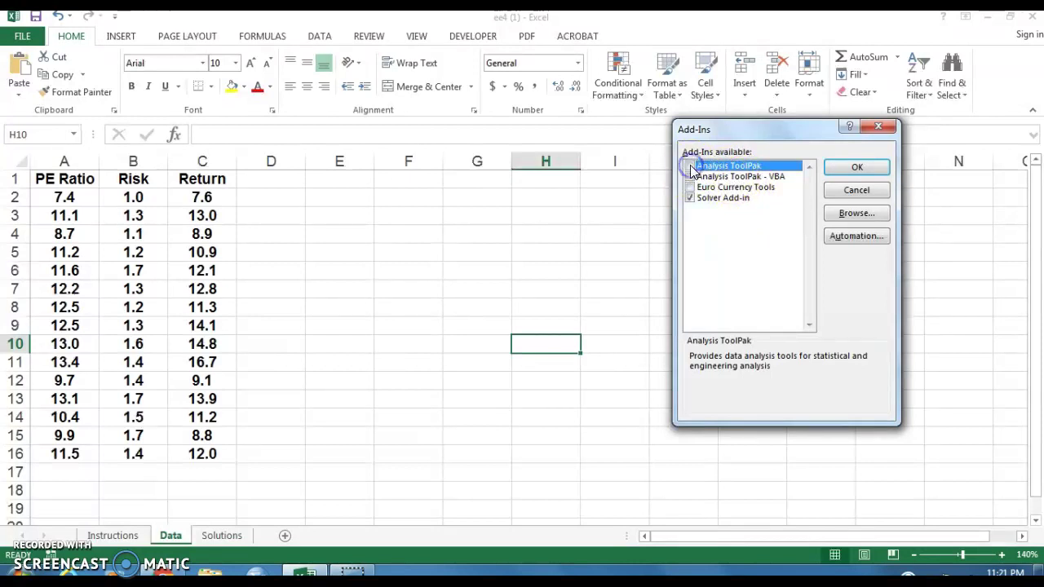
left_click(857, 167)
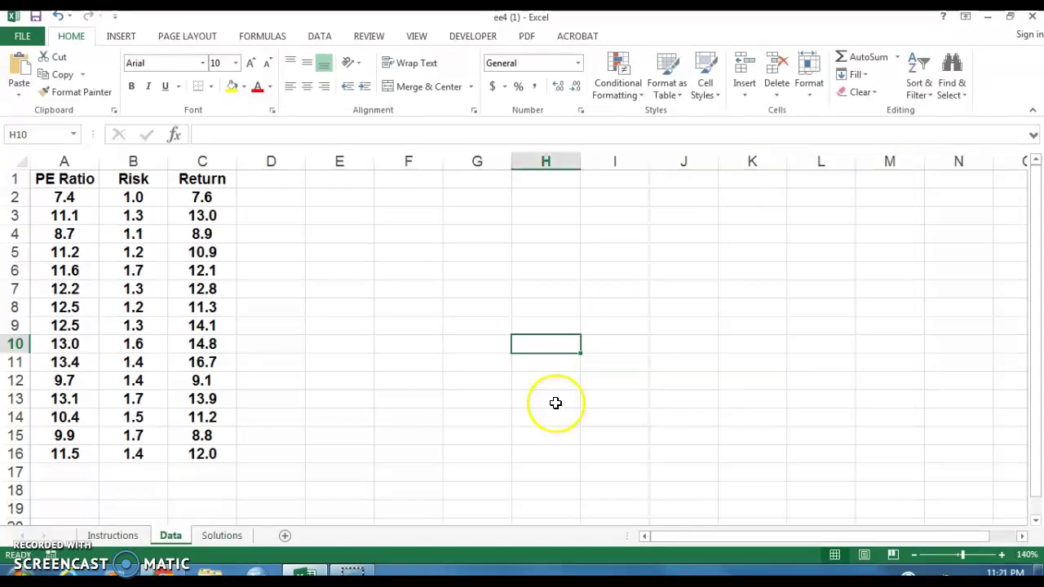
Step: Open Data Analysis from the Data tab and choose the Regression tool
left_click(319, 38)
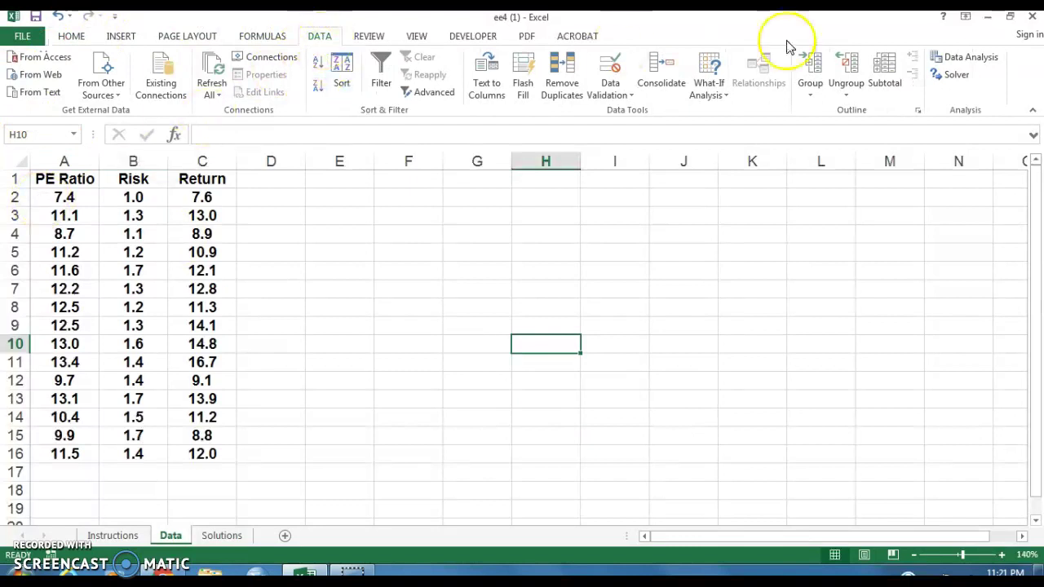
left_click(976, 61)
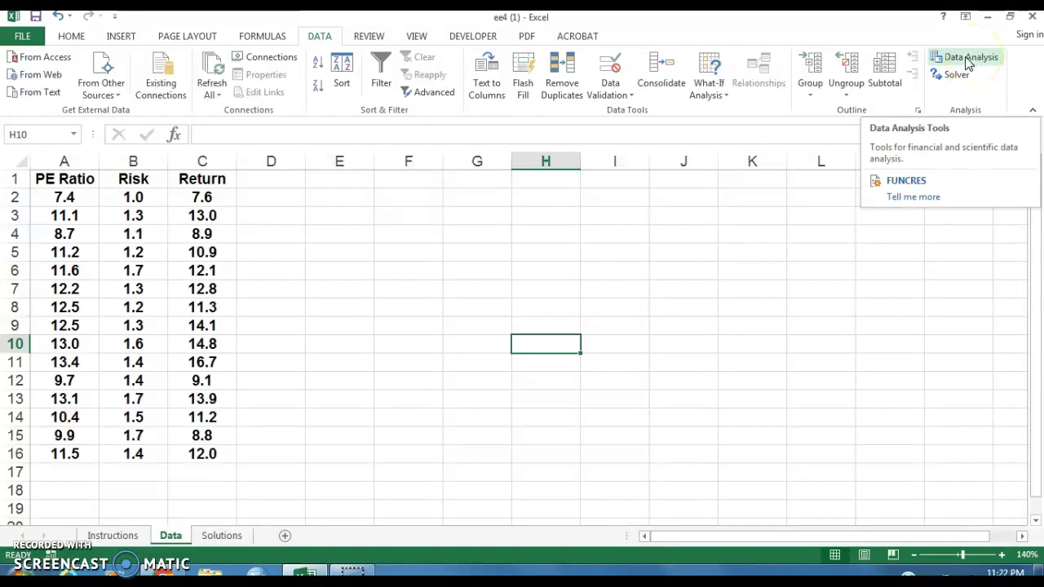
left_click(967, 62)
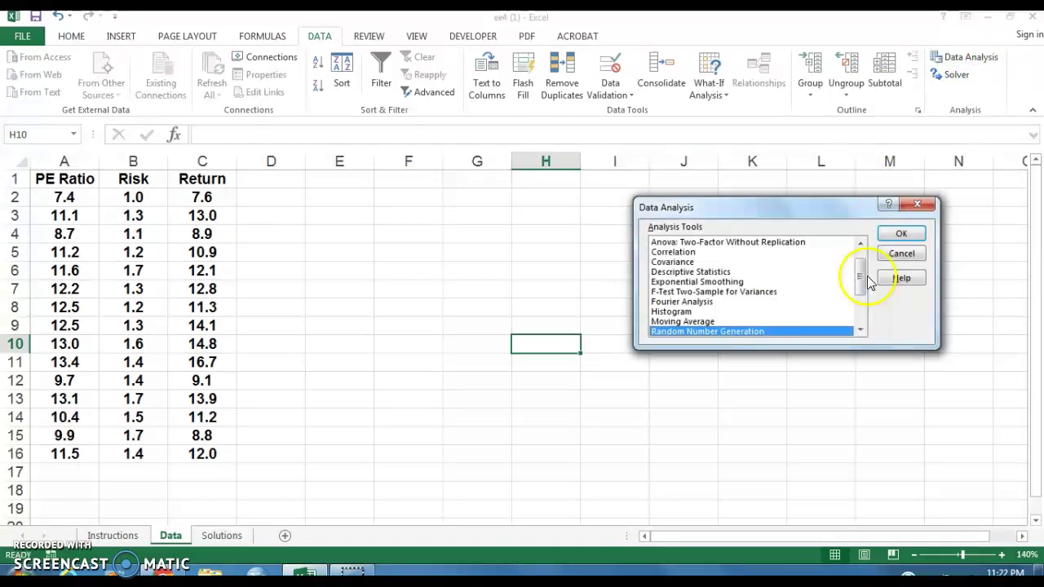
left_click_drag(863, 274, 862, 285)
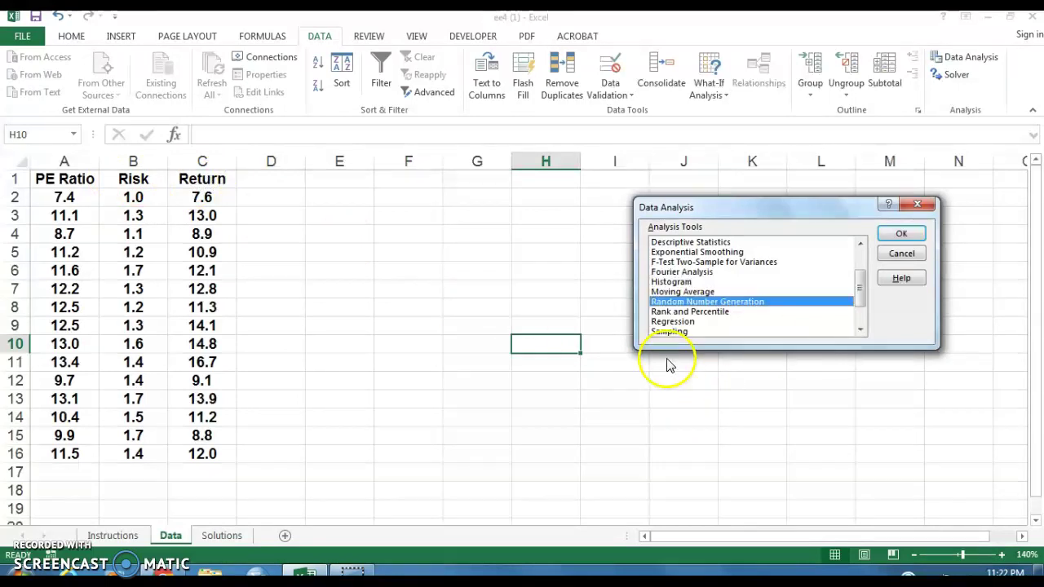
left_click(676, 323)
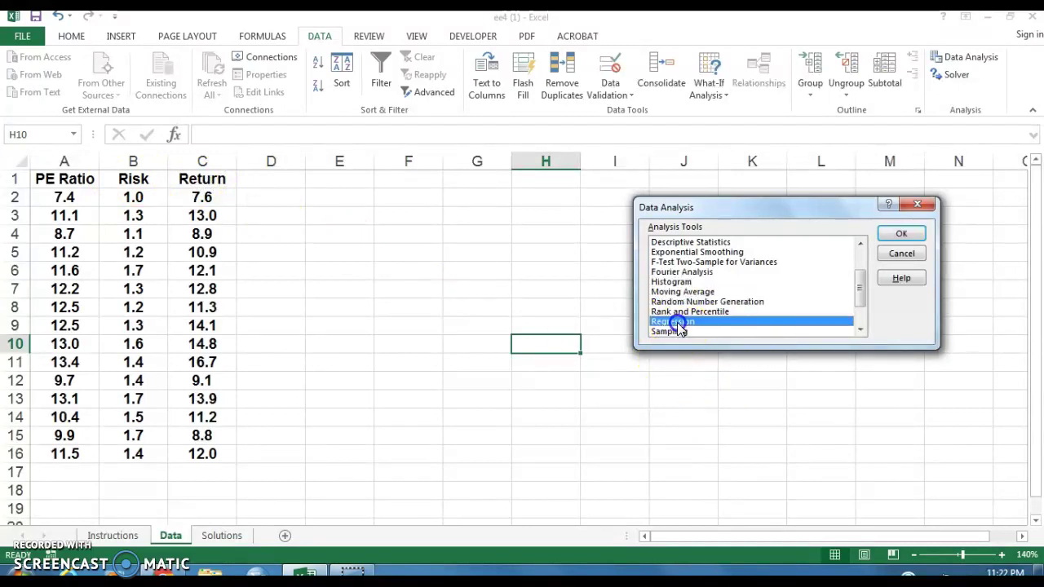
left_click(898, 236)
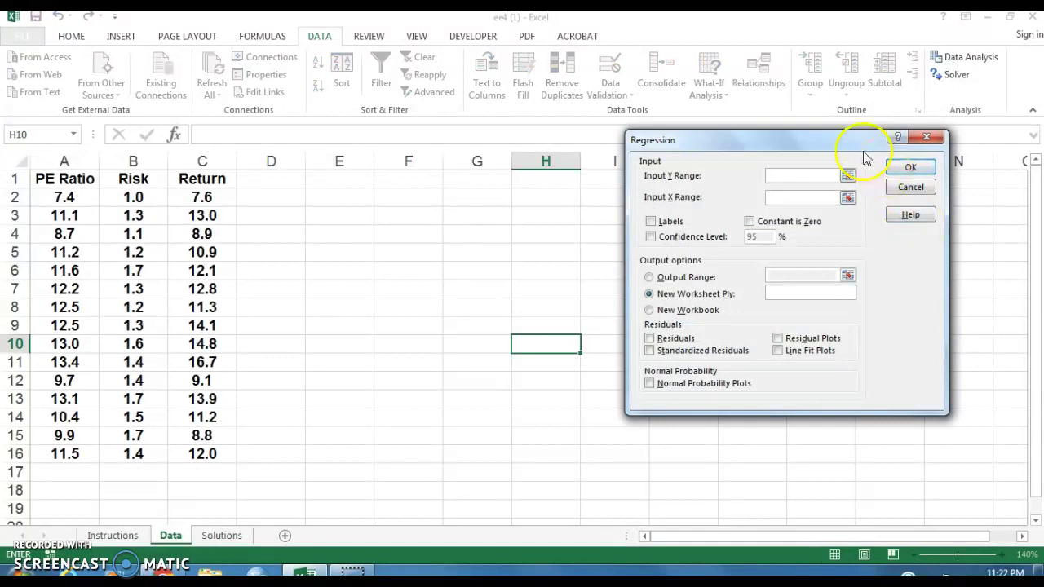
Step: Set the Y input range to the Return column C1:C16 and tick Labels
left_click_drag(858, 140, 722, 139)
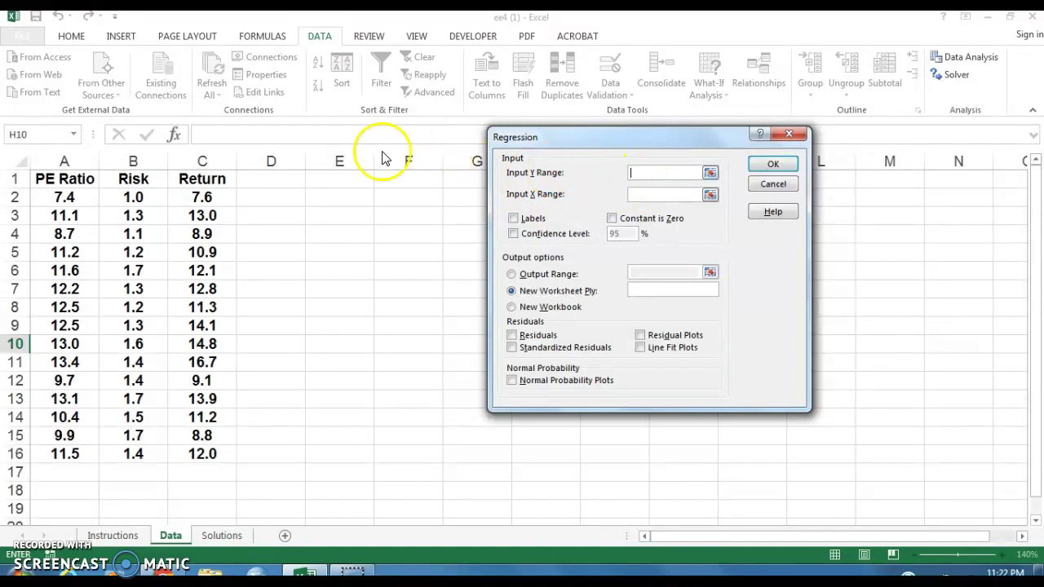
left_click(196, 183)
left_click_drag(195, 182, 188, 450)
left_click(680, 173)
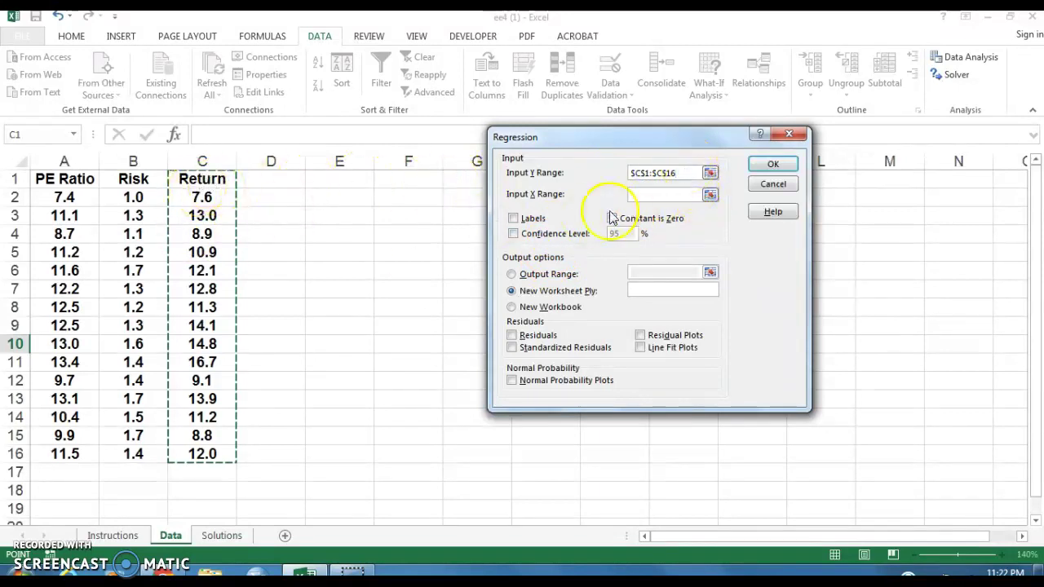
left_click(513, 218)
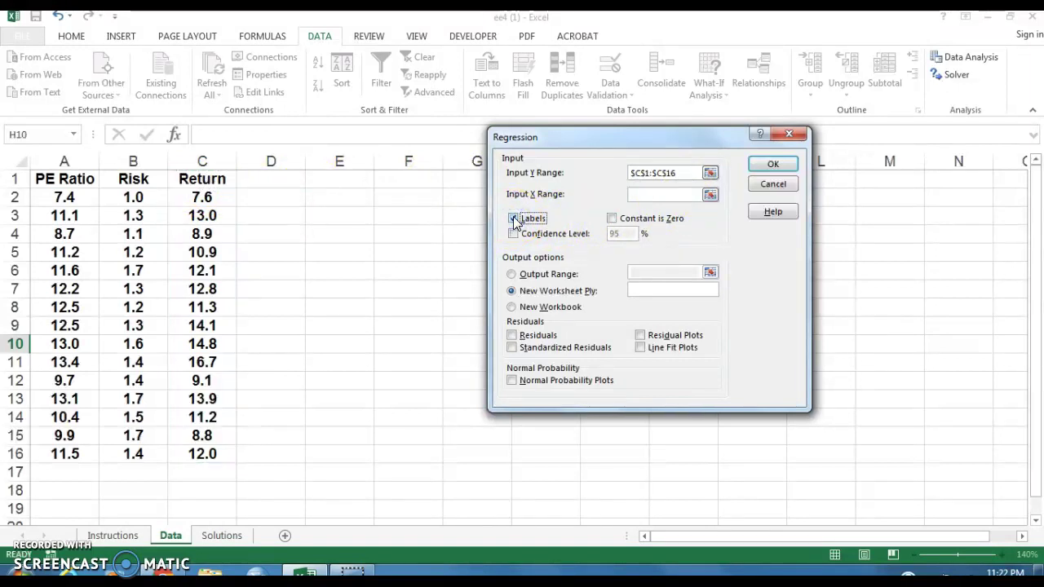
Step: Set the X input range to A1:B16, output to cell E3, and run the regression
left_click(641, 195)
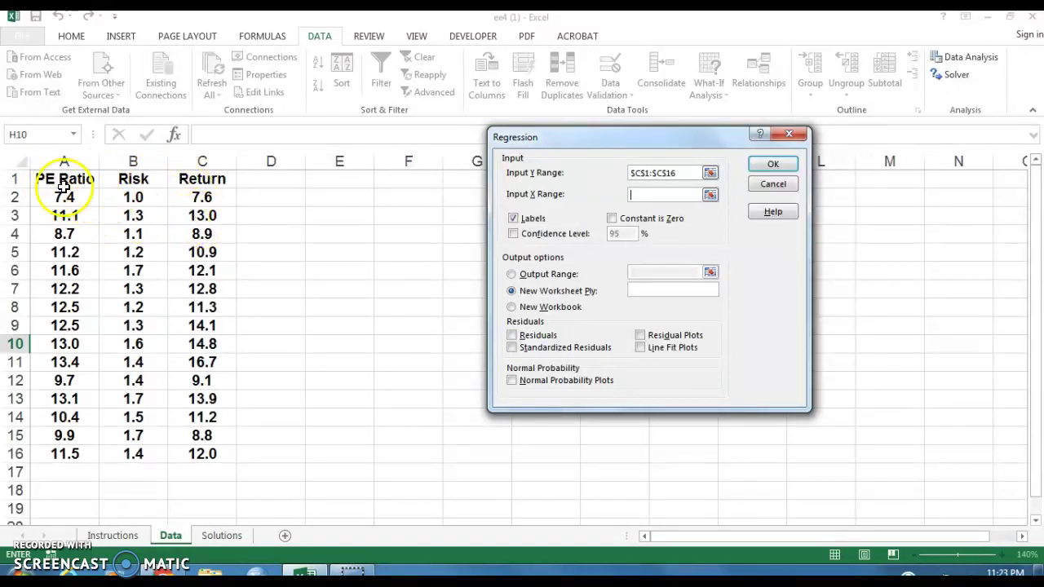
left_click_drag(65, 179, 118, 445)
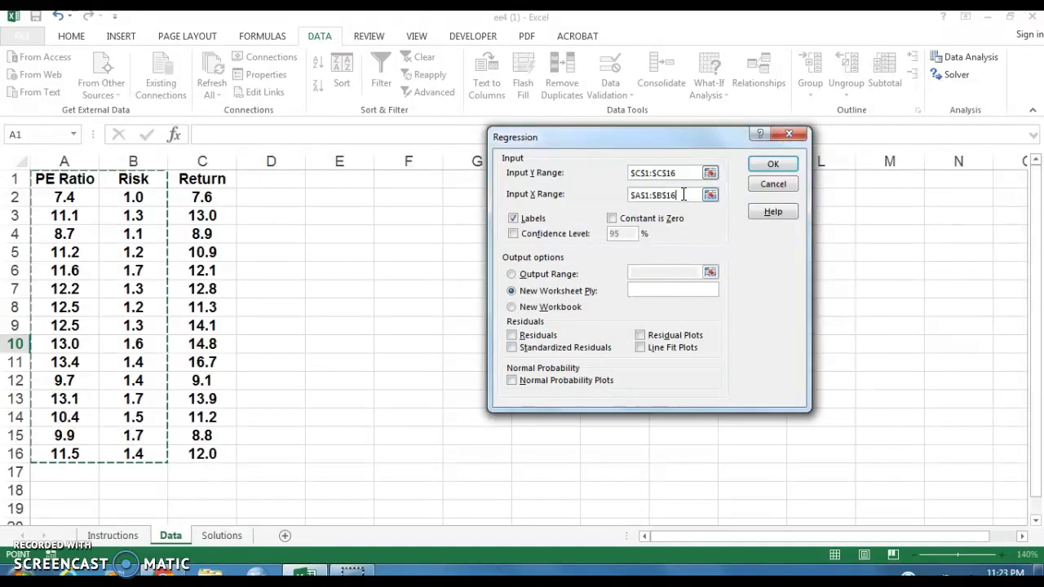
left_click_drag(664, 143, 784, 137)
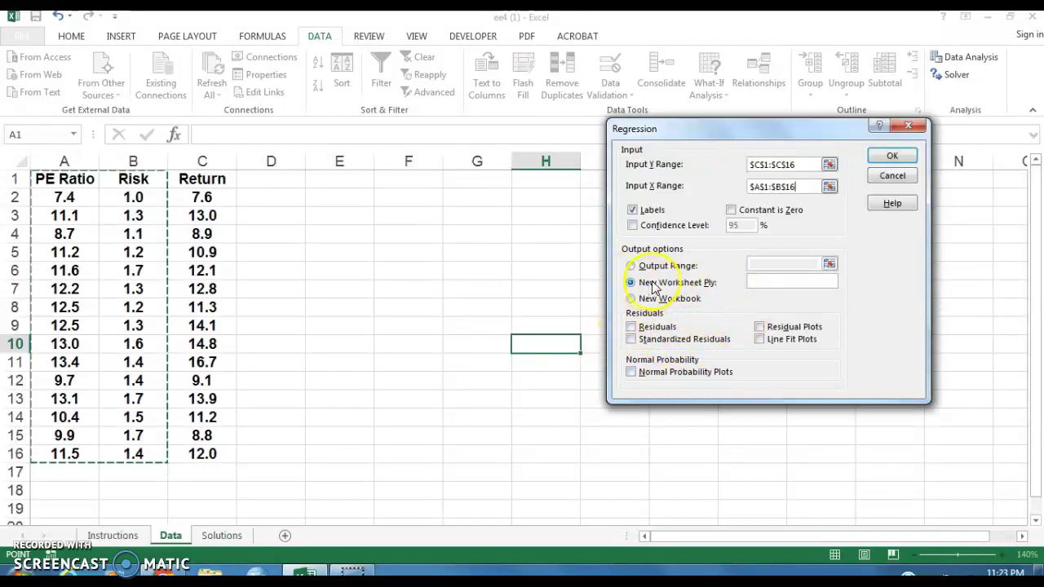
left_click(631, 267)
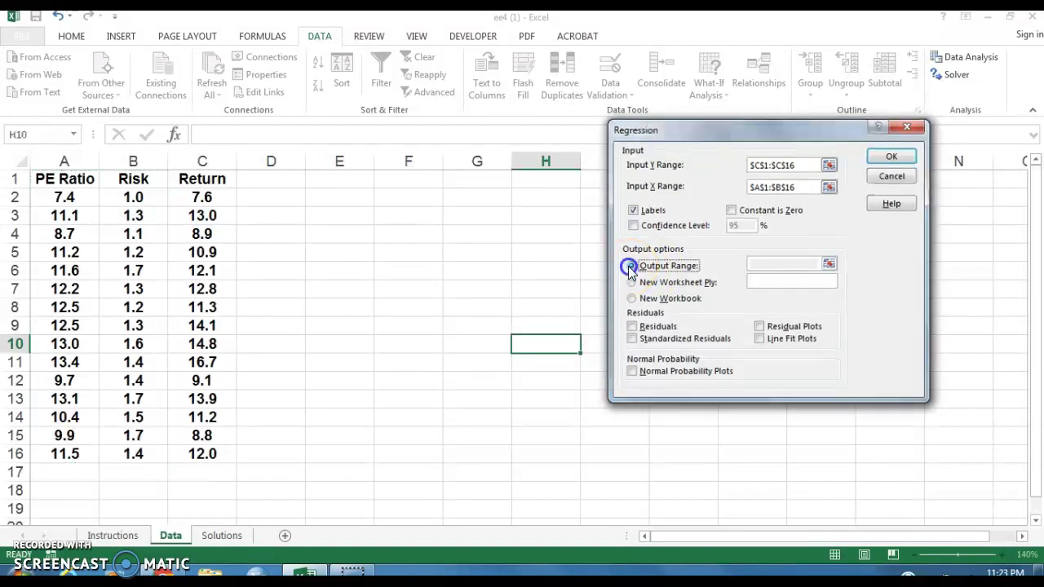
left_click(784, 264)
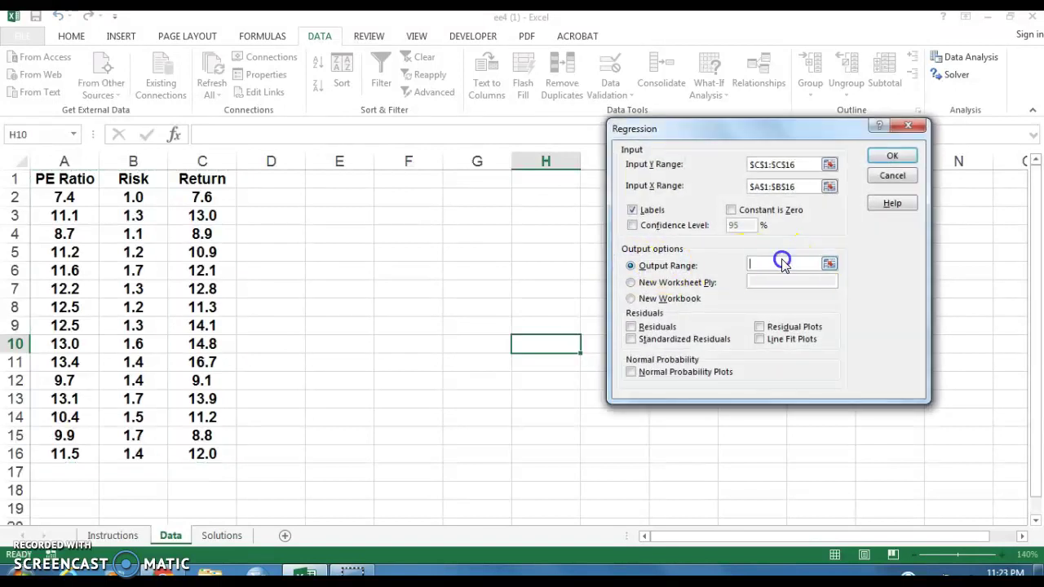
left_click(318, 212)
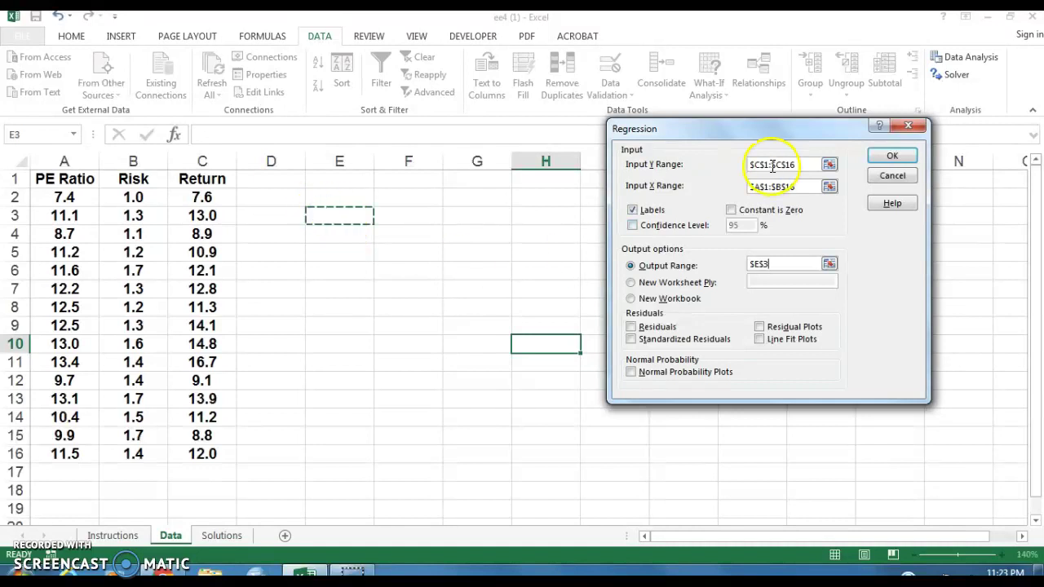
left_click(892, 155)
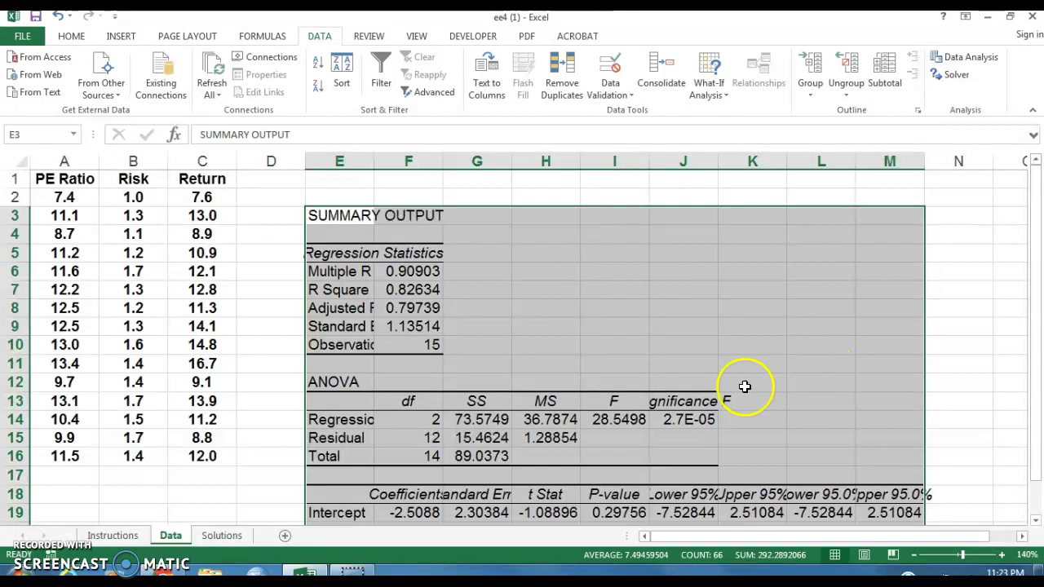
Step: AutoFit column E so Adjusted R Square and Standard Error show in full, then deselect the output
left_click_drag(1034, 214, 1037, 249)
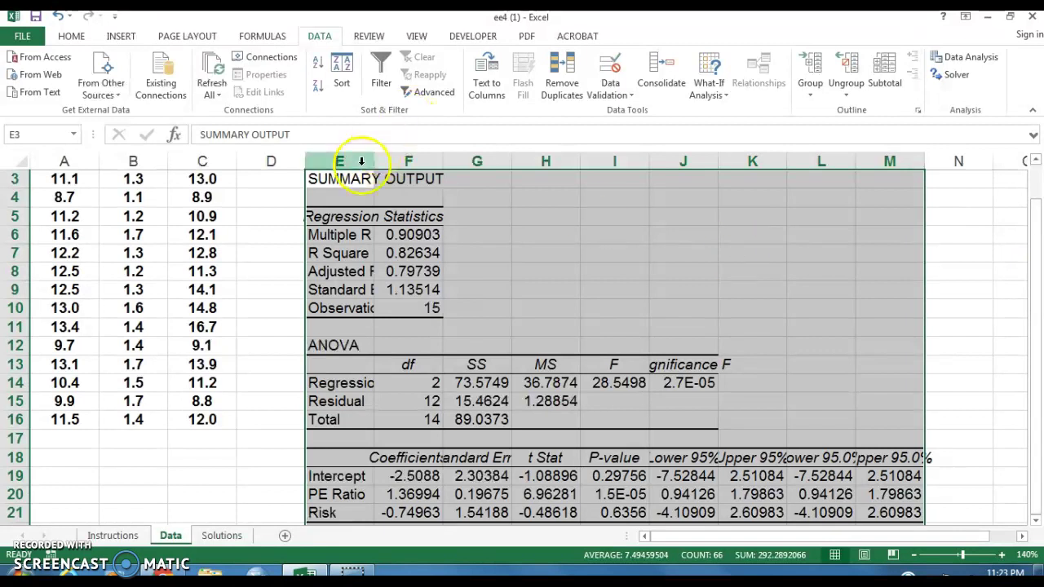
double_click(375, 160)
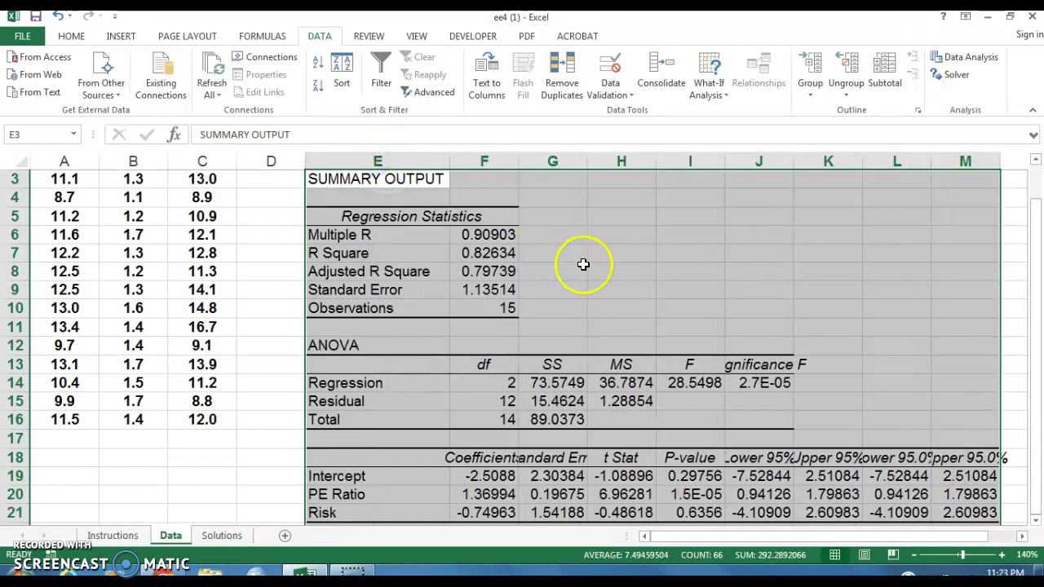
scroll(621, 261, "down", 1)
scroll(621, 261, "up", 1)
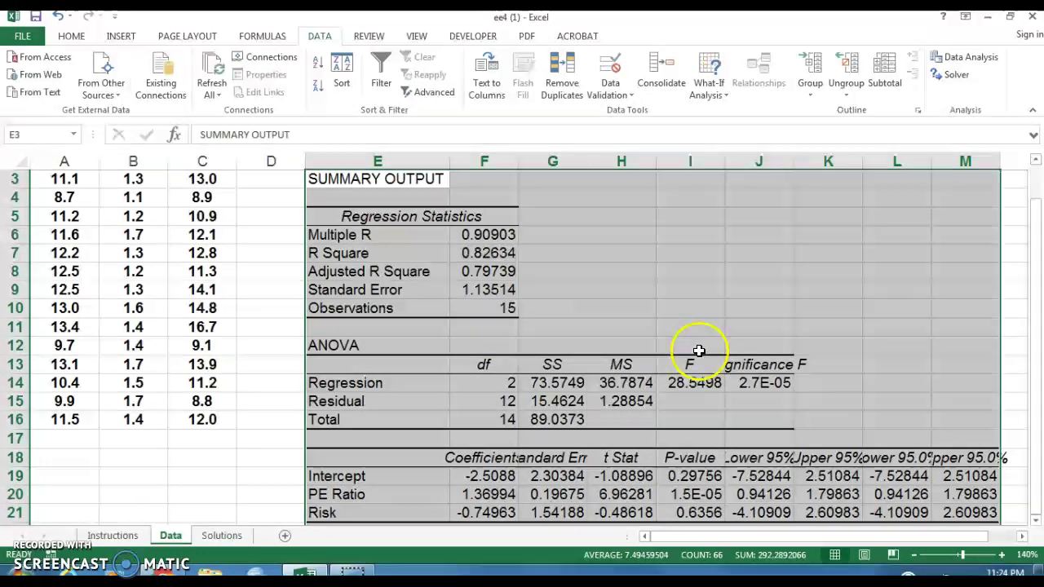
left_click(691, 275)
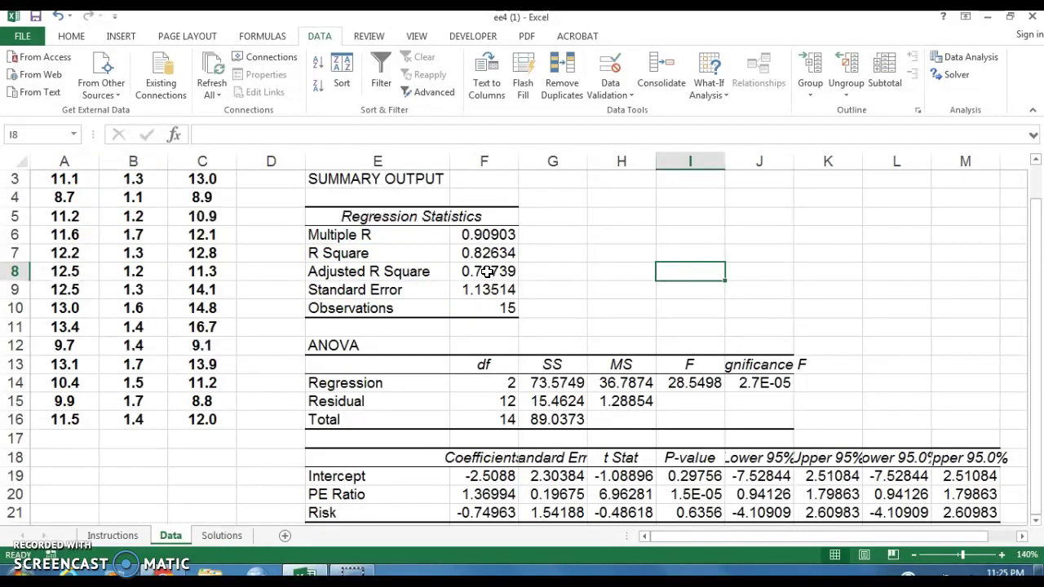
Step: AutoFit columns F and G to show full-precision values, like intercept -2.508800579
left_click(486, 272)
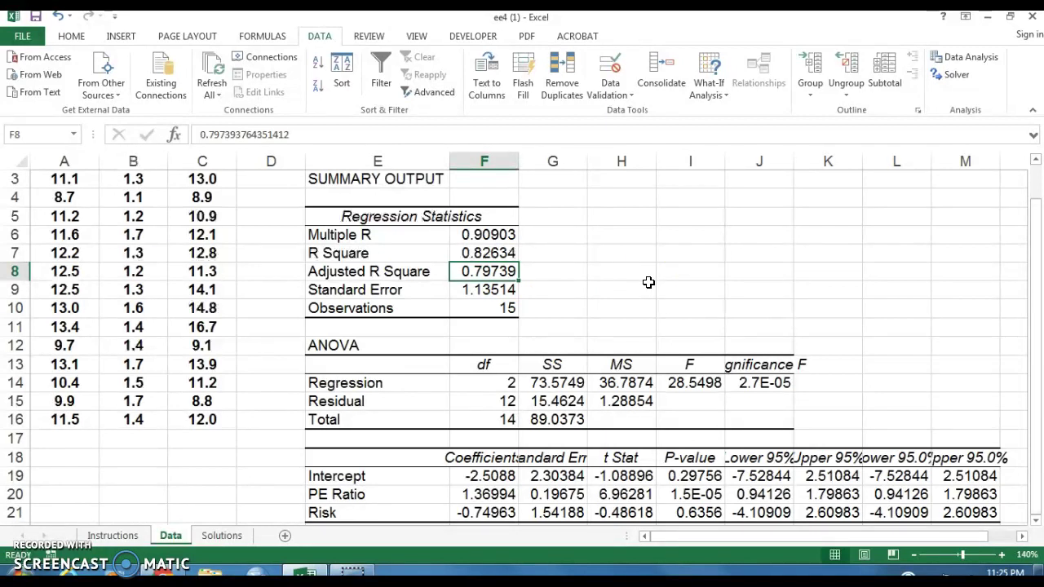
scroll(155, 298, "up", 1)
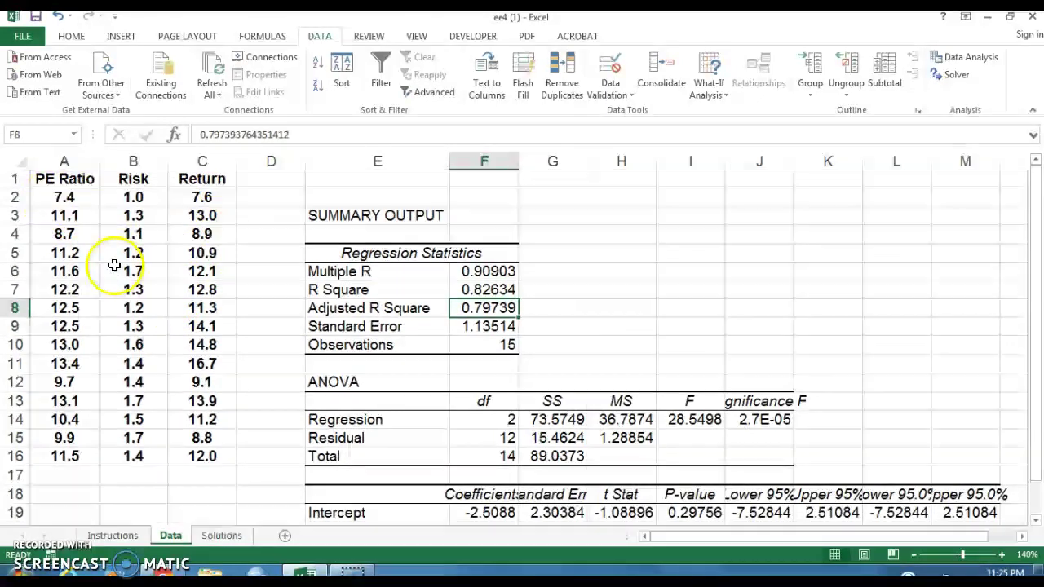
scroll(607, 292, "down", 1)
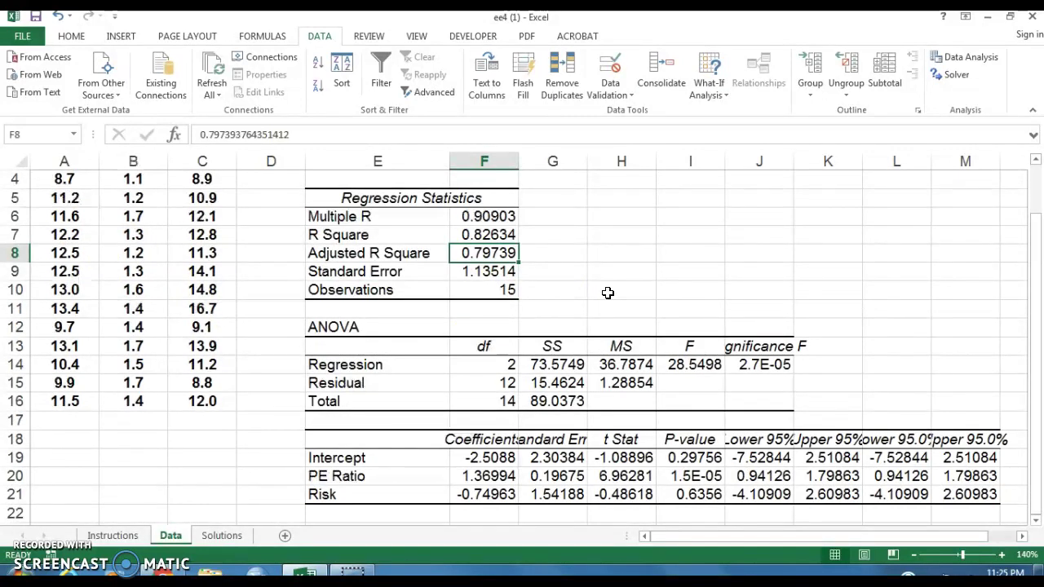
scroll(609, 286, "up", 1)
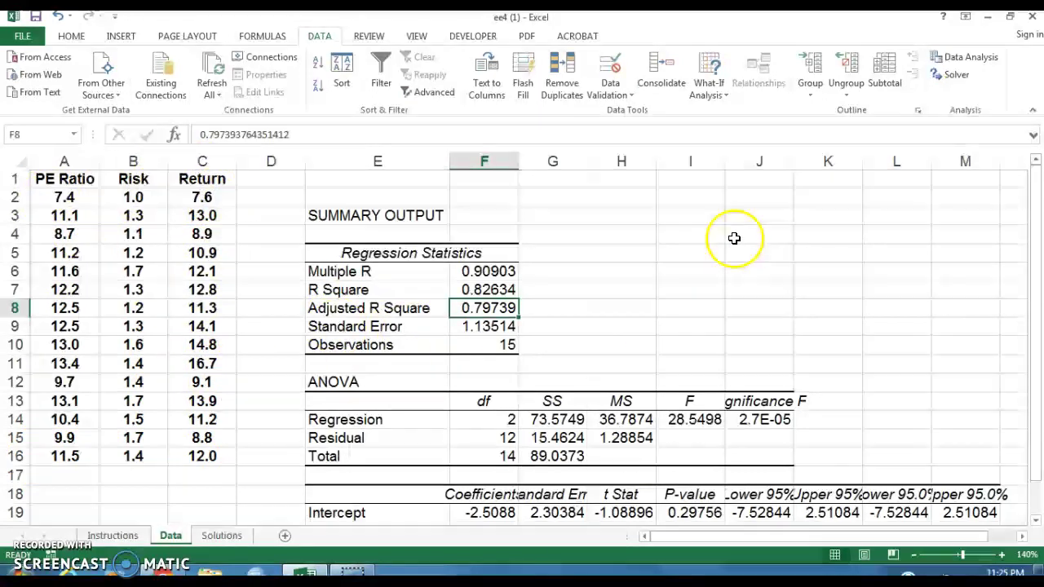
scroll(733, 238, "down", 2)
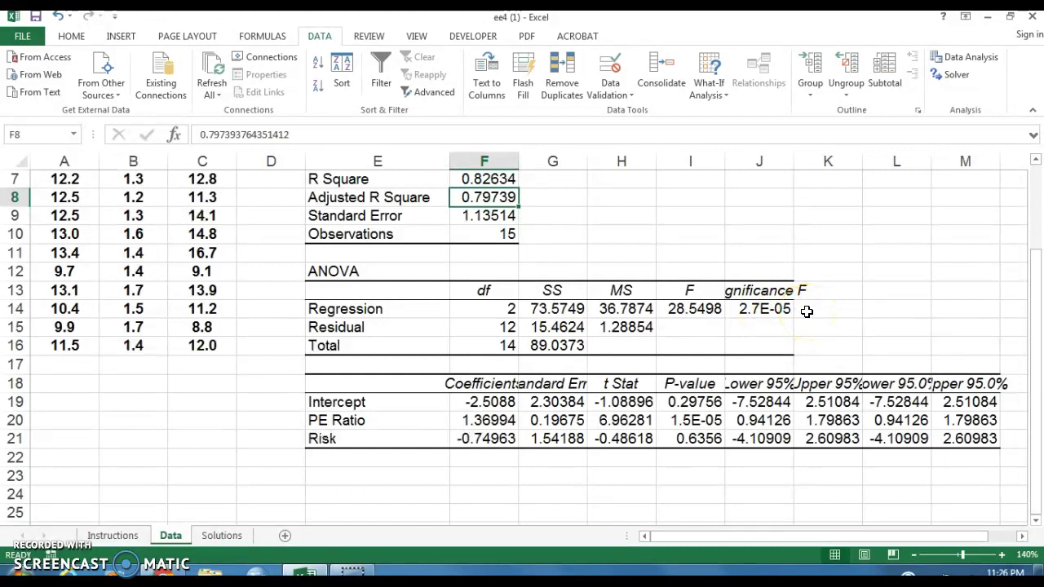
scroll(585, 359, "up", 1)
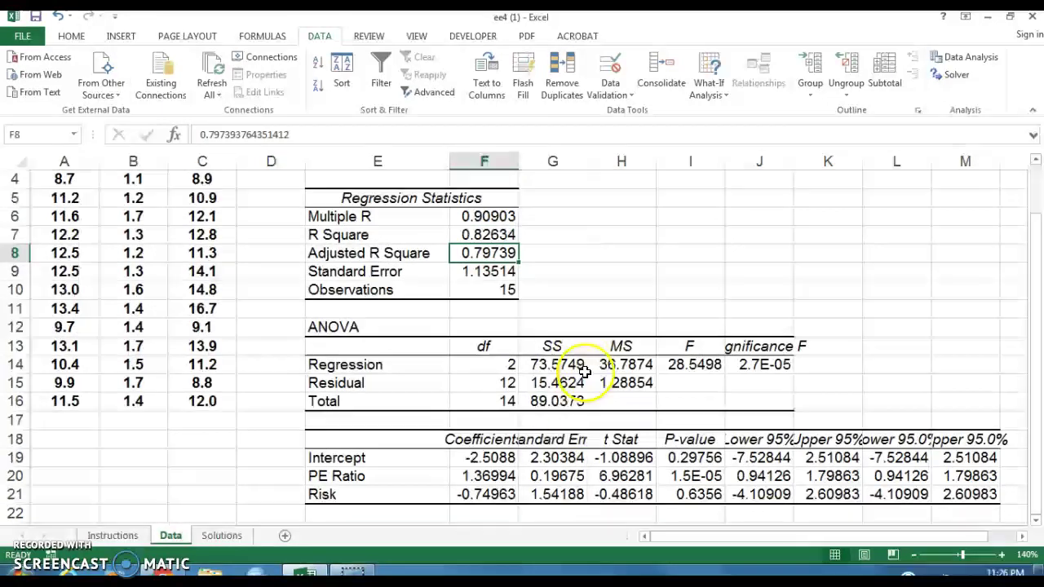
double_click(517, 166)
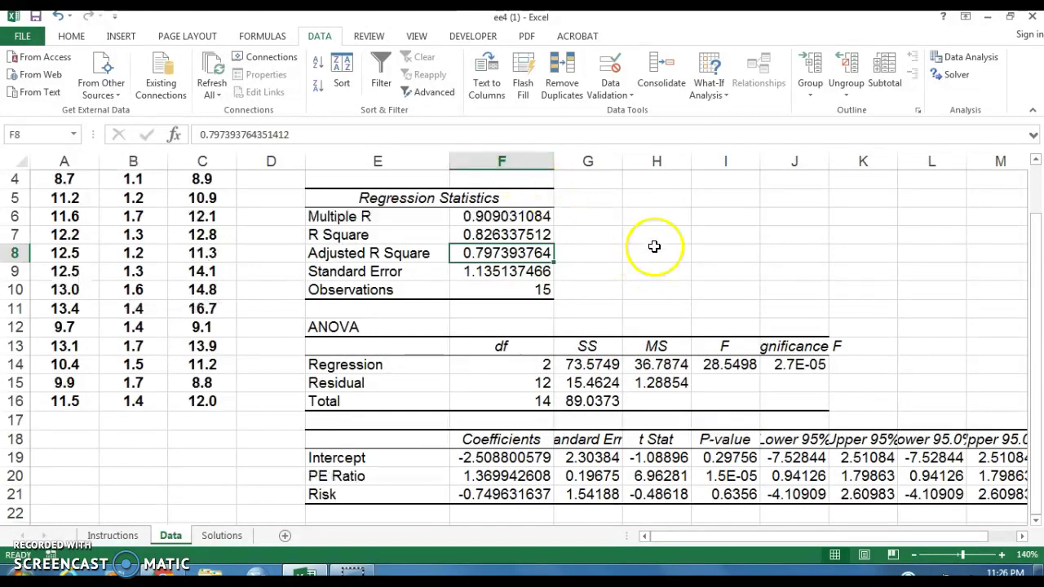
left_click_drag(619, 164, 619, 163)
double_click(619, 163)
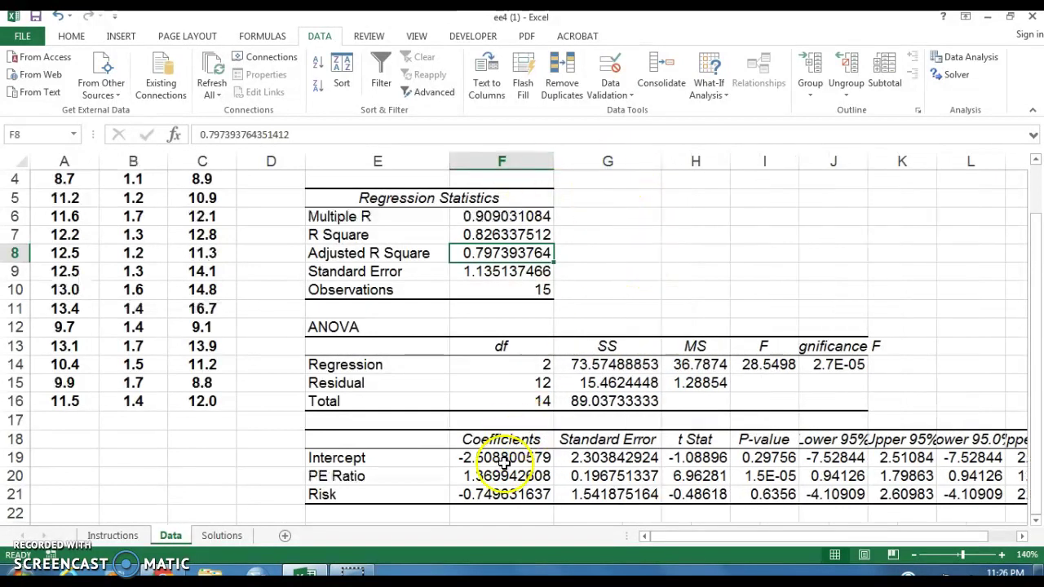
Step: Select the Intercept, PE Ratio and Risk coefficient values in F19:F21
left_click_drag(496, 458, 496, 493)
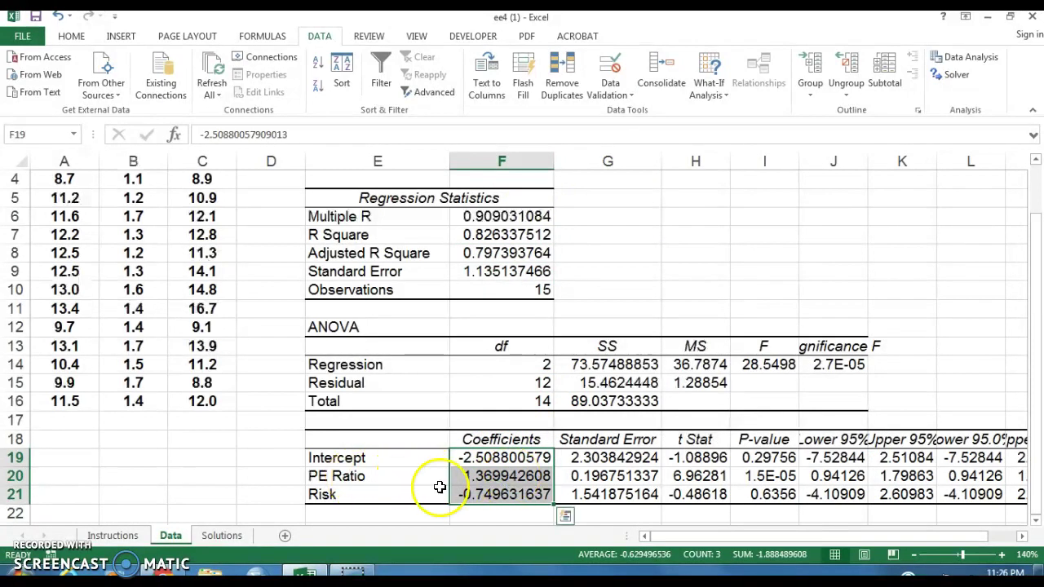
left_click(406, 495)
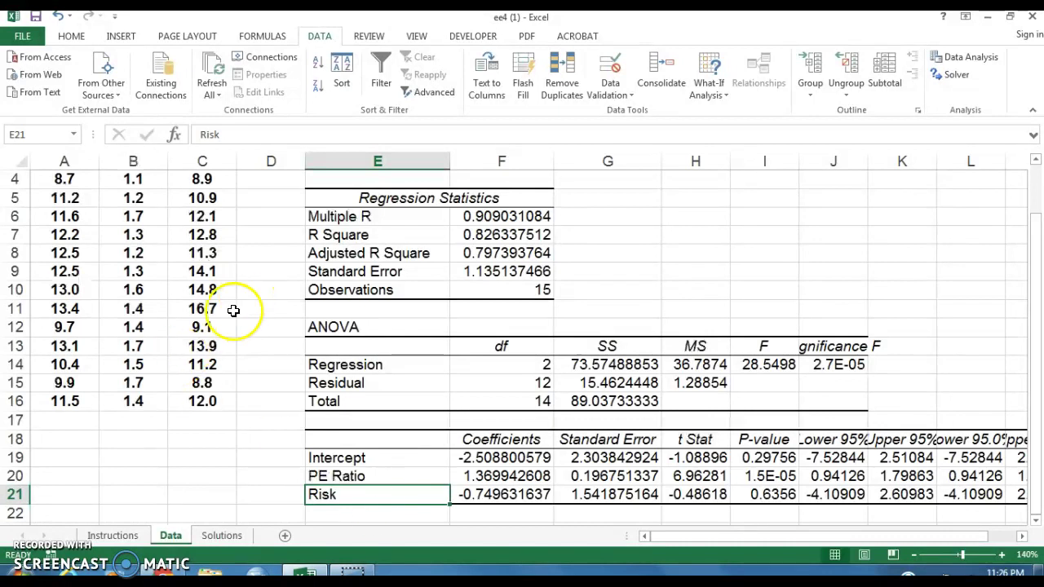
scroll(170, 372, "up", 1)
scroll(169, 372, "down", 1)
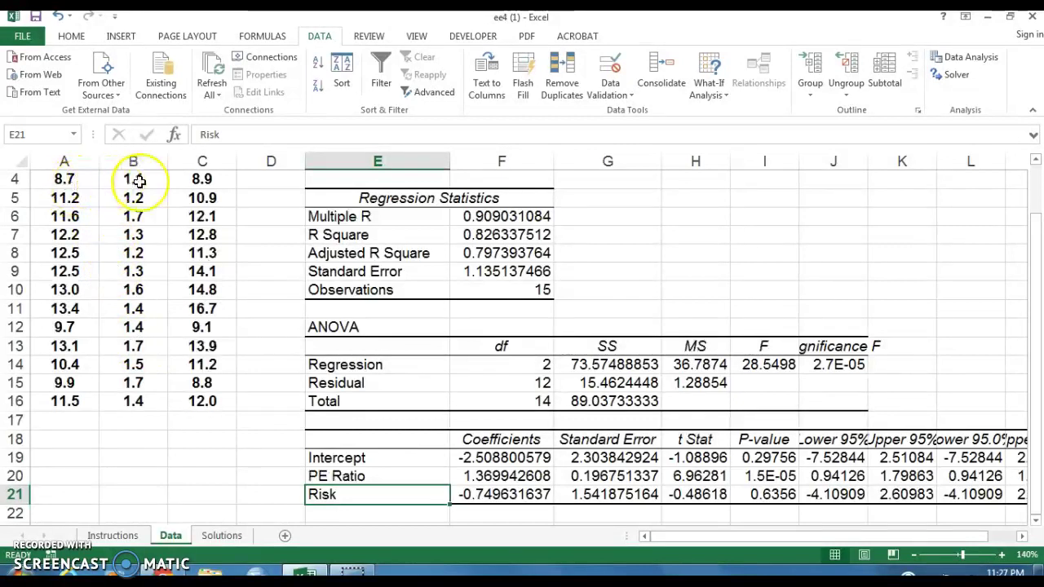
scroll(87, 189, "up", 1)
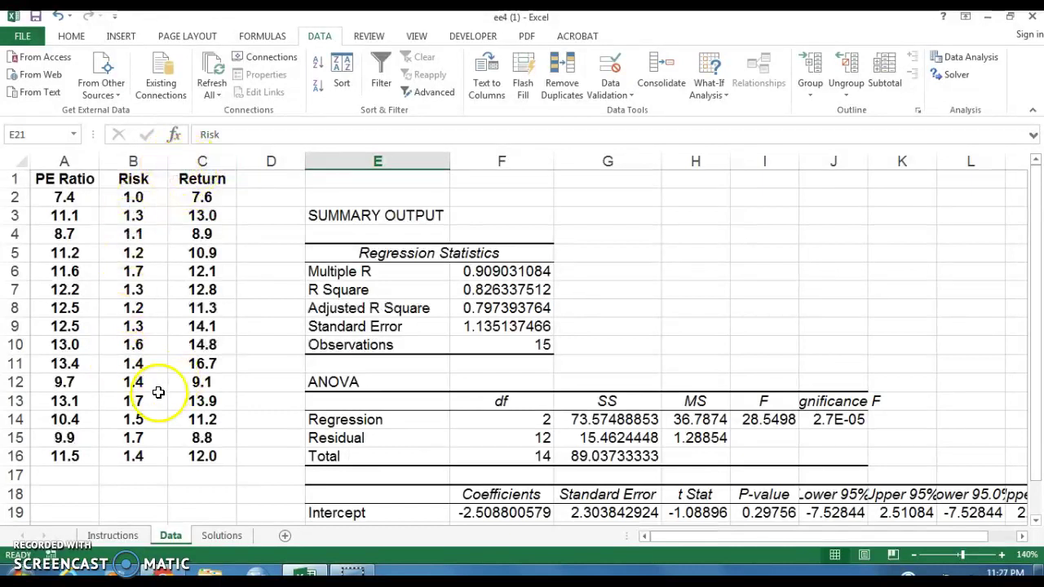
scroll(174, 382, "down", 2)
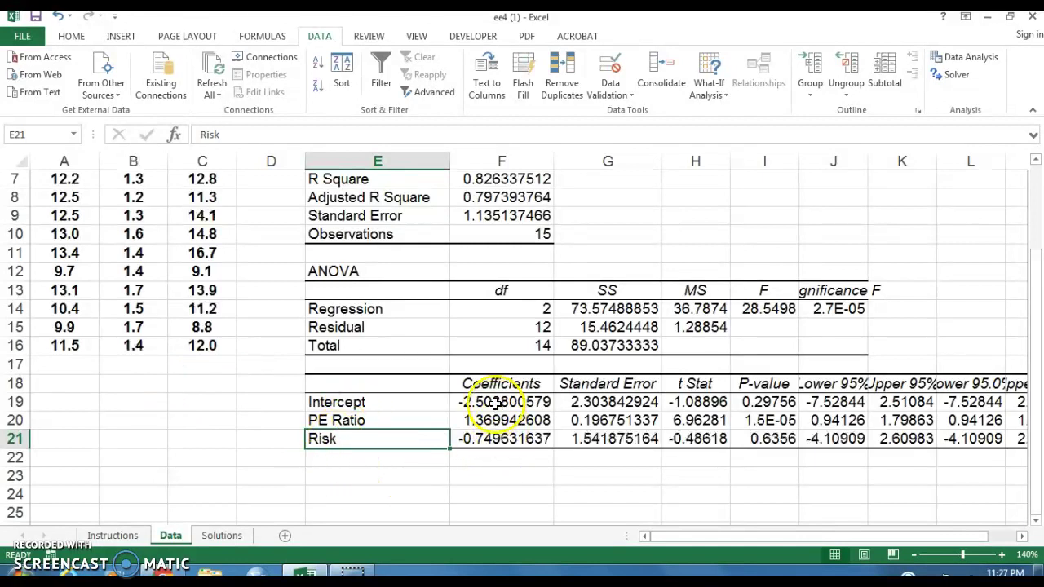
left_click_drag(487, 401, 492, 439)
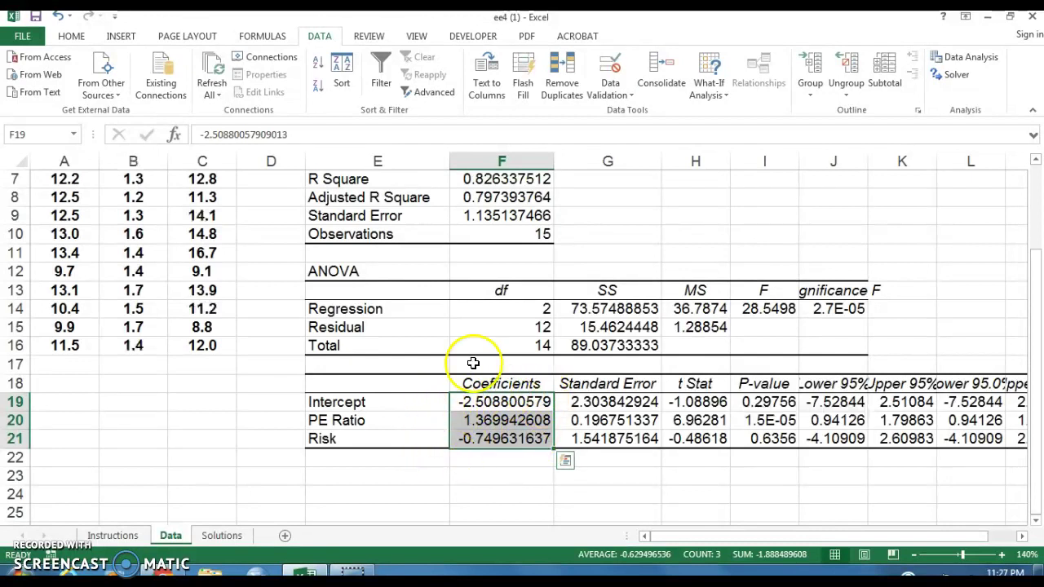
Step: Add a text box below the coefficients table reading 'y-hat = b0 + b1x1 + b2x2.....'
left_click(121, 38)
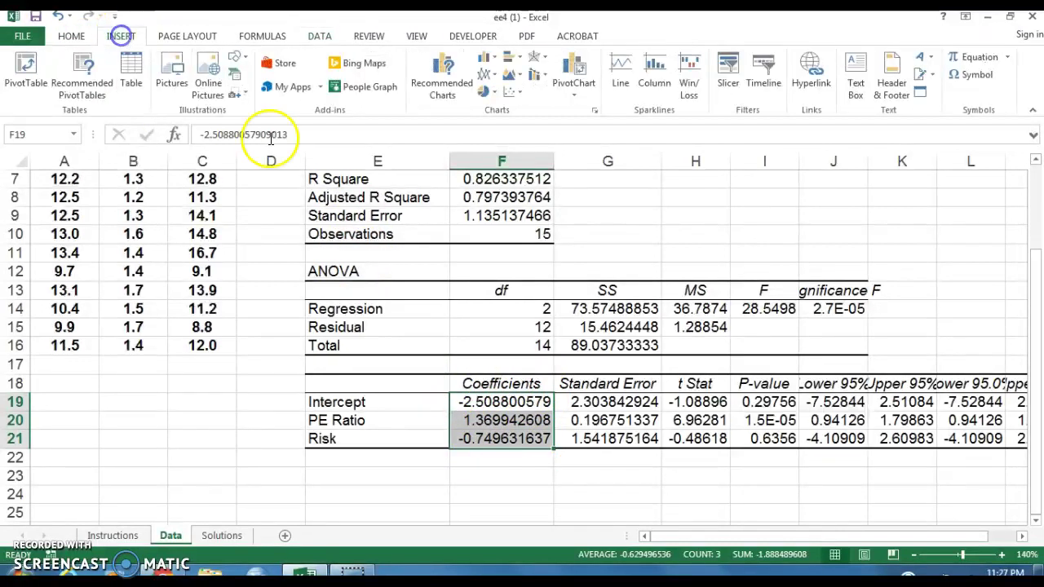
left_click(858, 84)
mouse_move(347, 477)
left_mouse_down()
mouse_move(468, 503)
mouse_move(776, 507)
left_mouse_up()
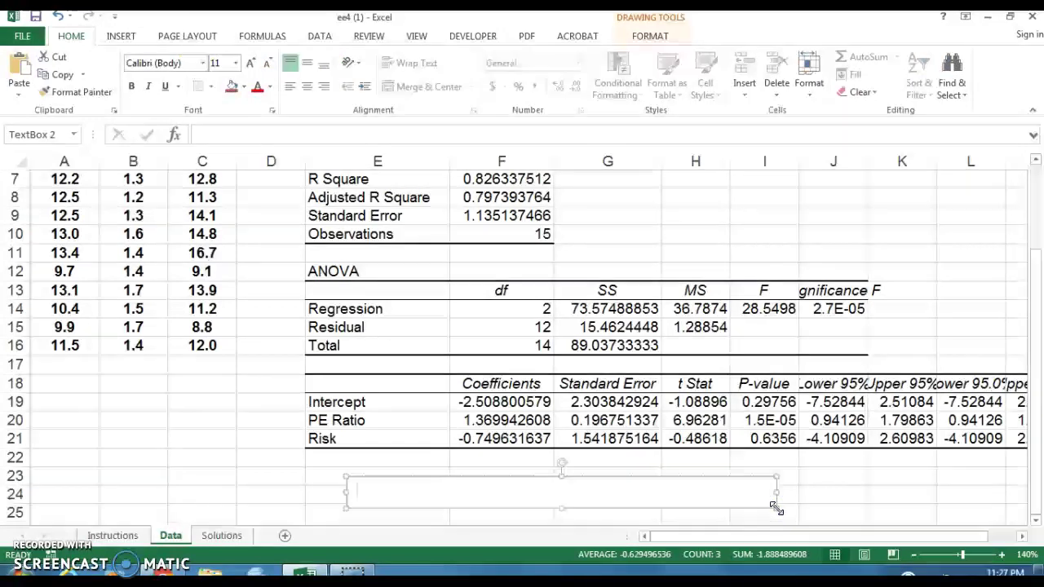
type("y-hat")
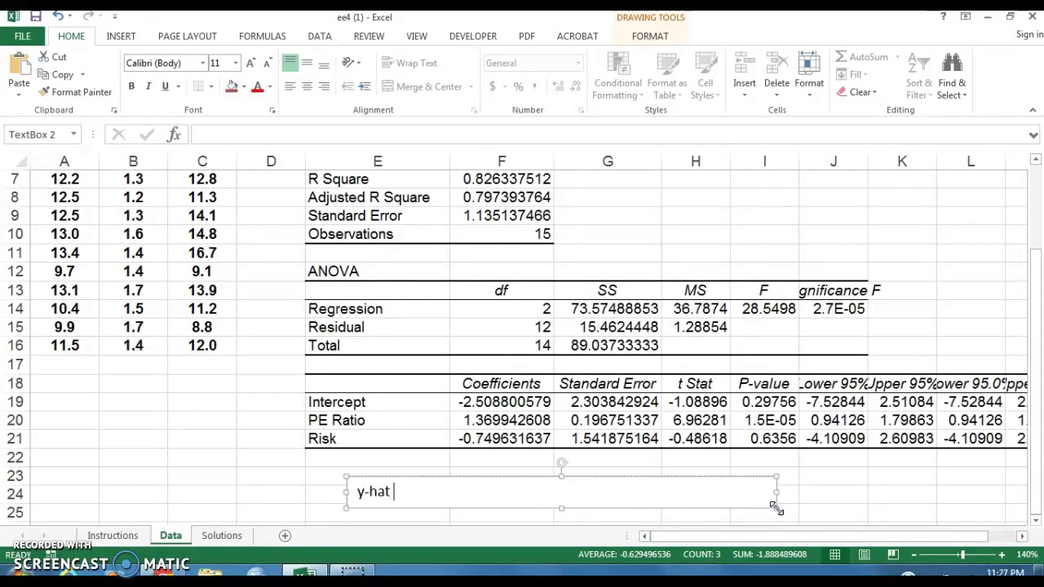
type(" =")
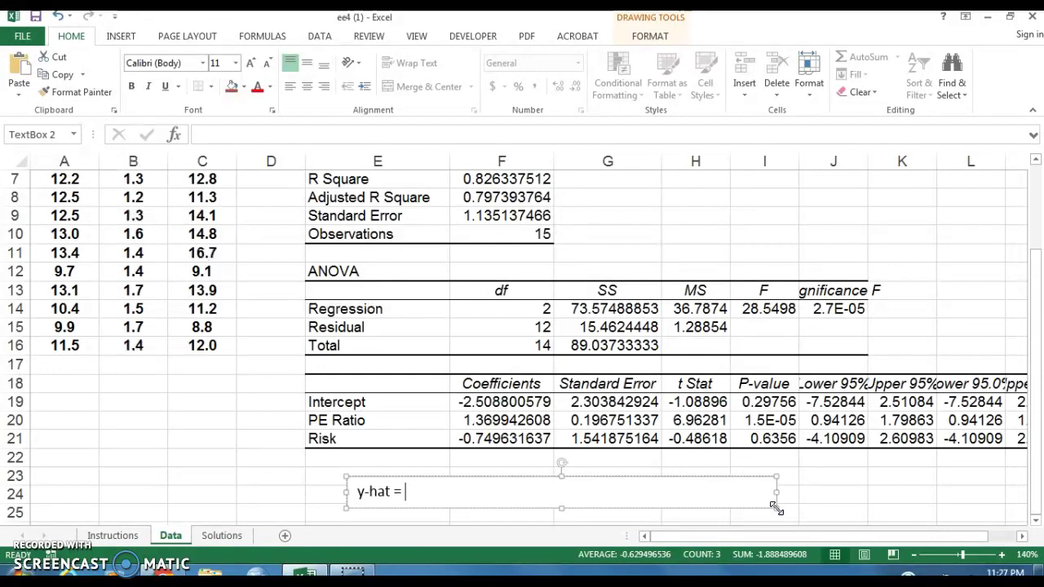
type(" b. 0 ")
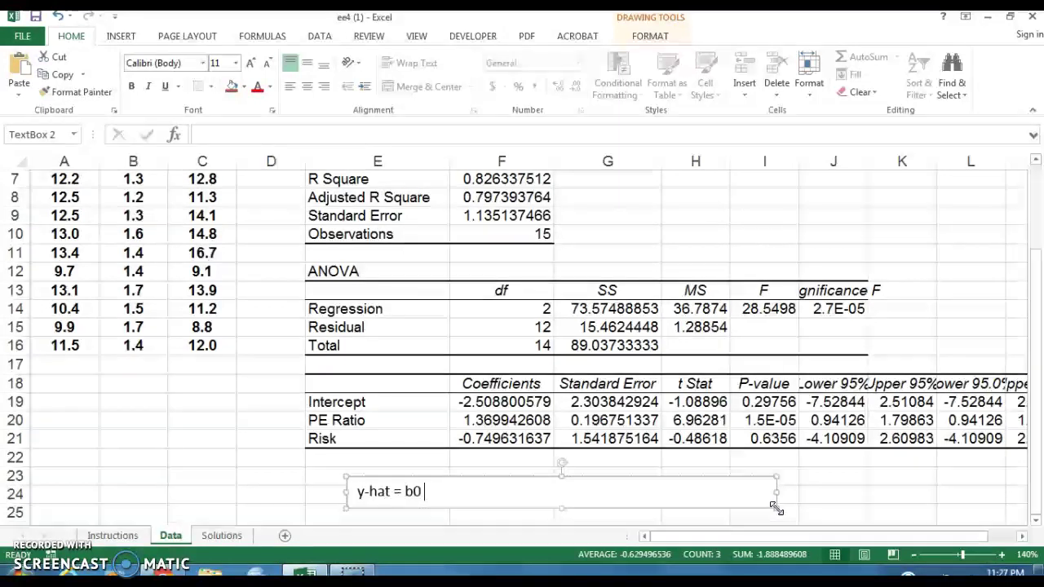
type("+ bx")
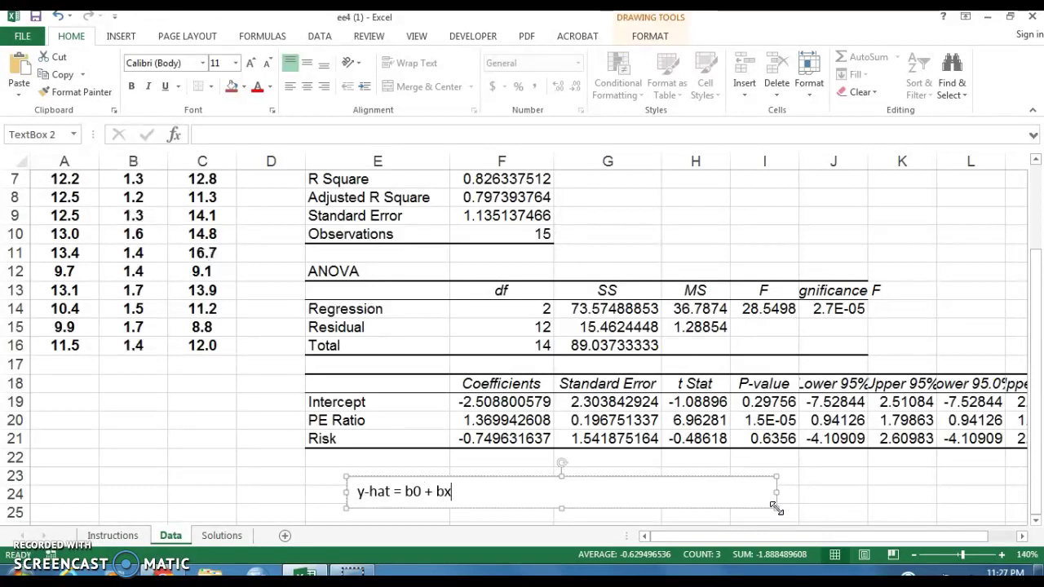
key("BackSpace")
type("1x1 + b2x2")
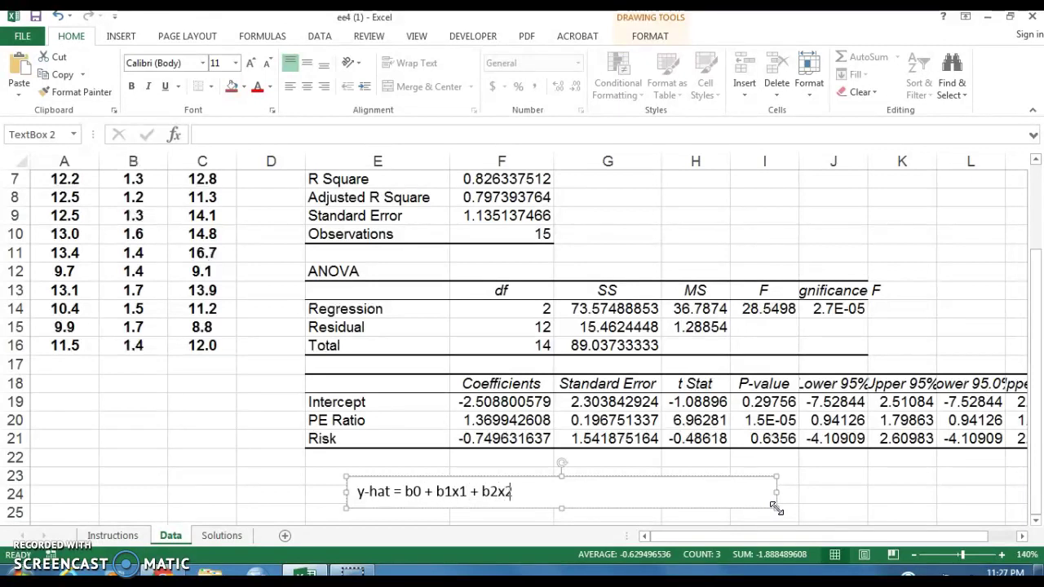
type(".....")
Step: Append 'y-hat = -2.5 + 1.4x1 -.75x2' to the text box using the rounded coefficients
left_click_drag(517, 398, 523, 445)
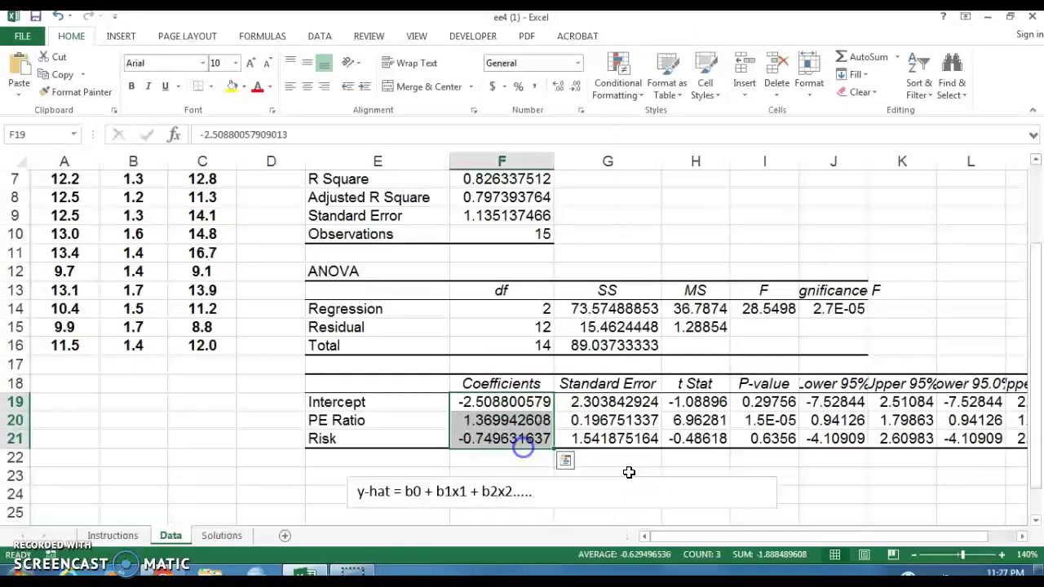
left_click(622, 481)
left_click(575, 492)
type("y")
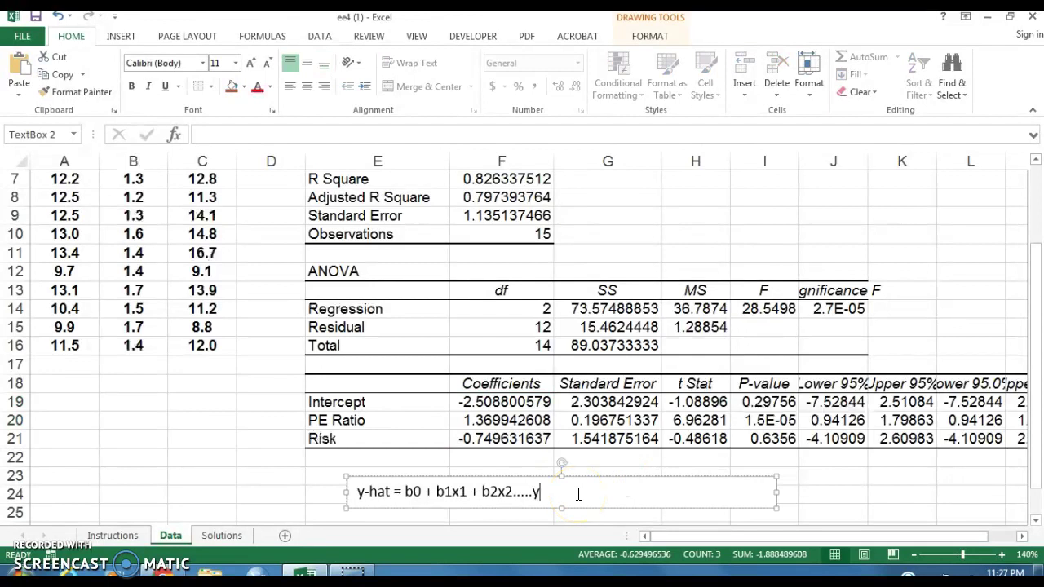
type("-hat = -2.5 +")
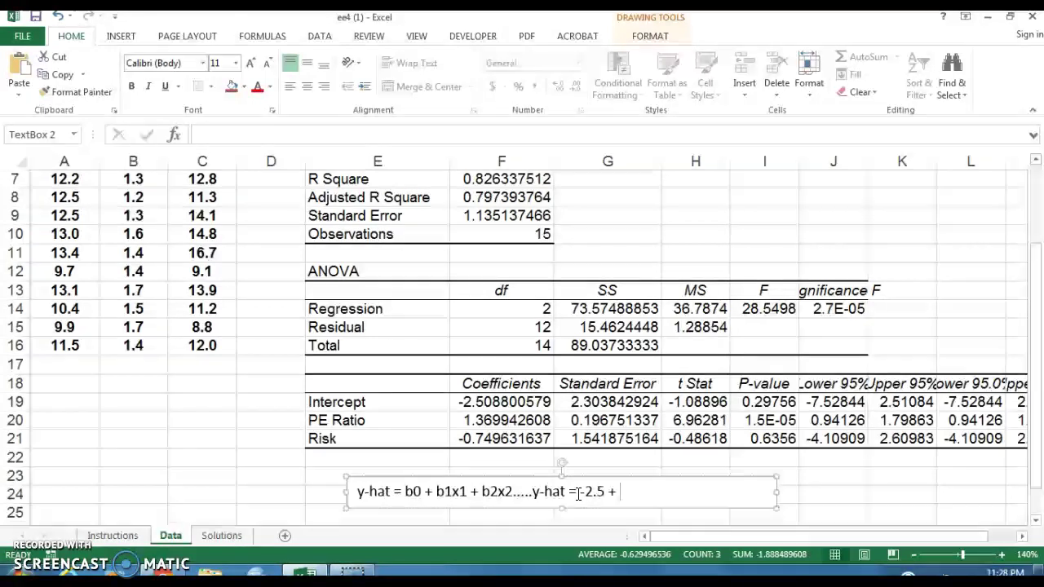
type("1.4")
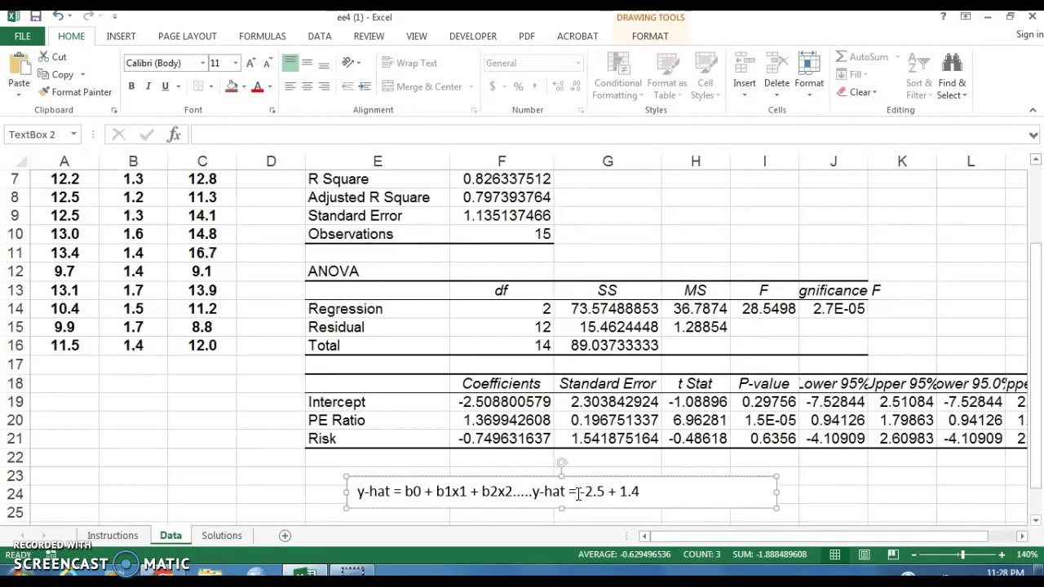
type("x1 +")
type(" 7")
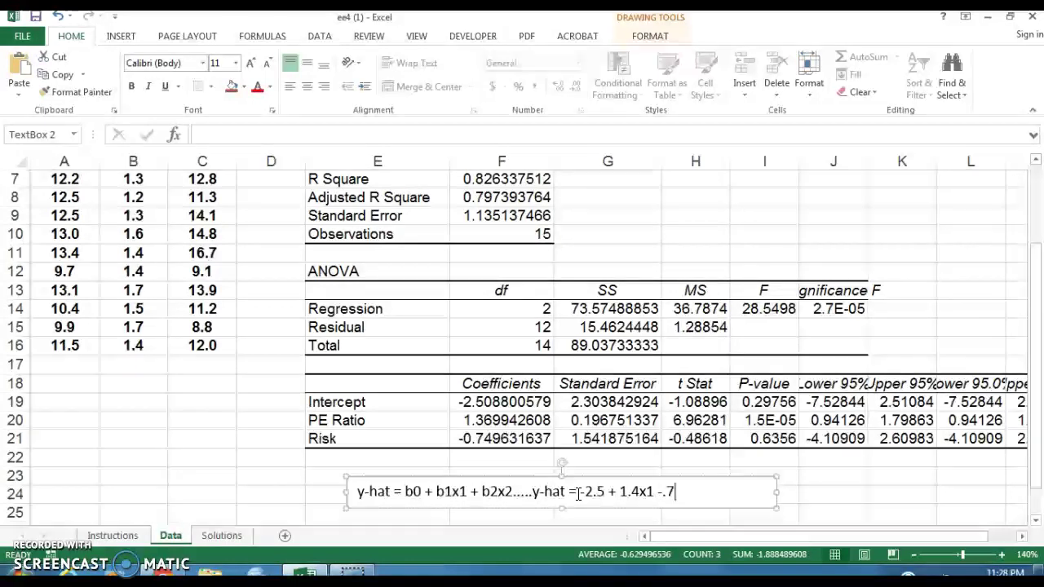
type("5x2")
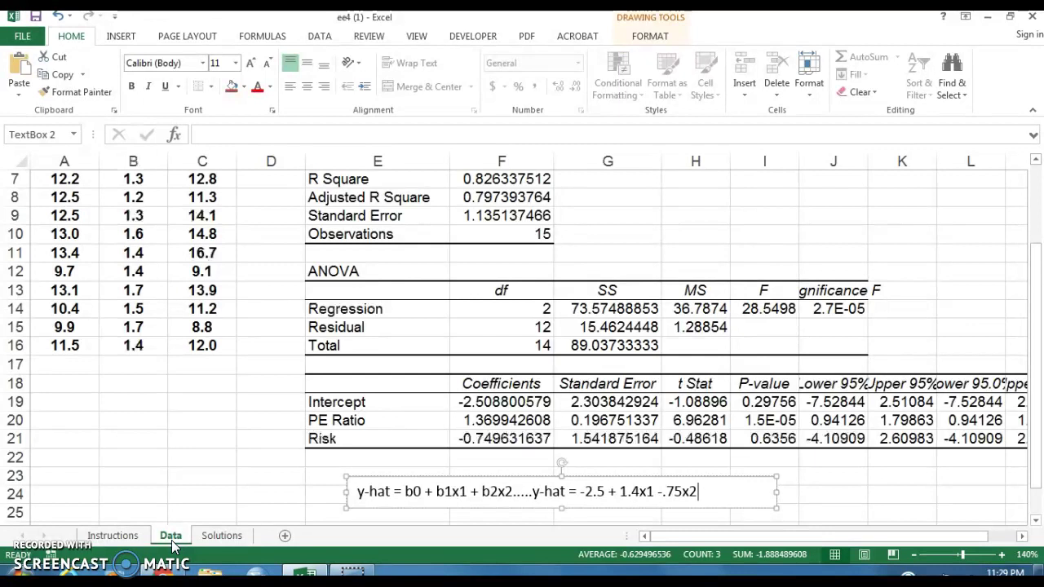
Step: Review the coefficients (-2.5088, 1.3699, -0.7496) and exit the text box by selecting cell E24
scroll(150, 422, "up", 2)
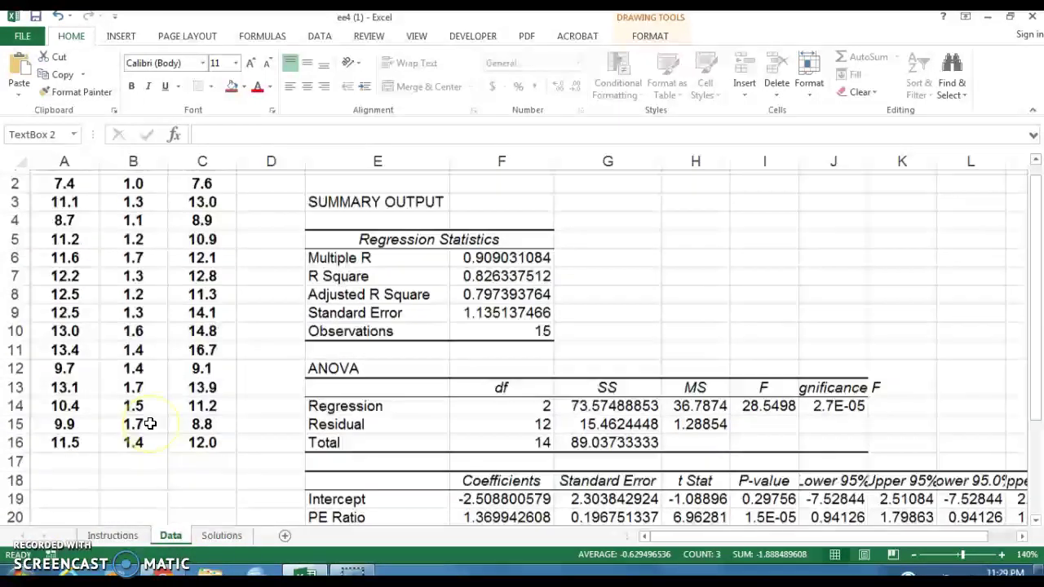
scroll(151, 421, "down", 2)
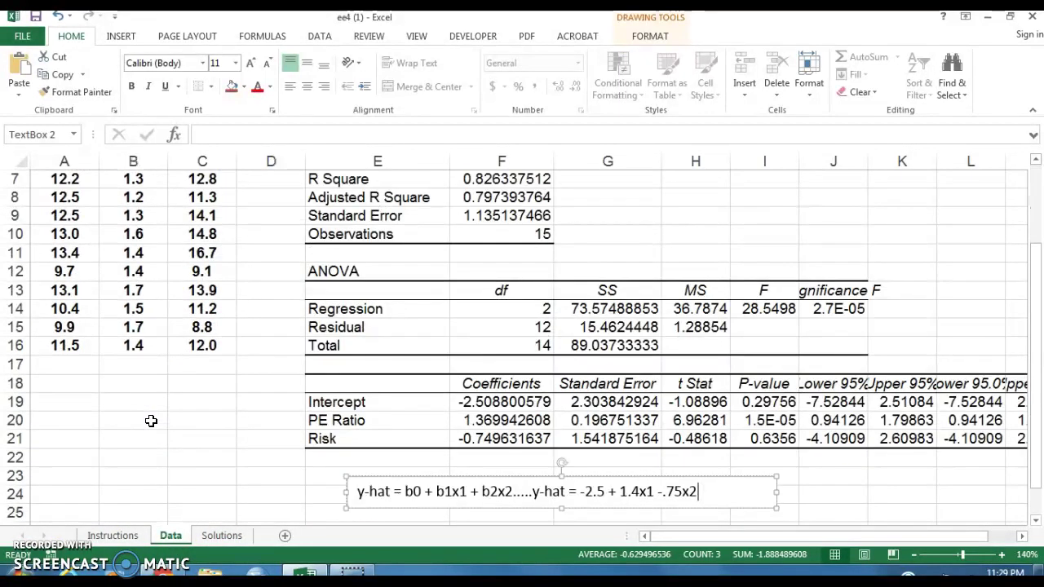
scroll(151, 421, "up", 1)
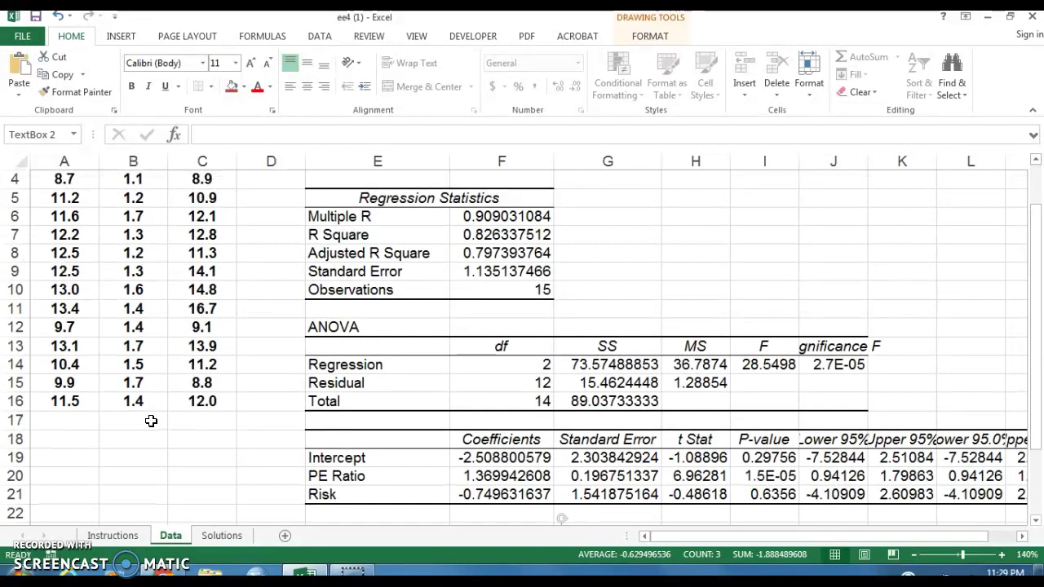
scroll(151, 421, "up", 1)
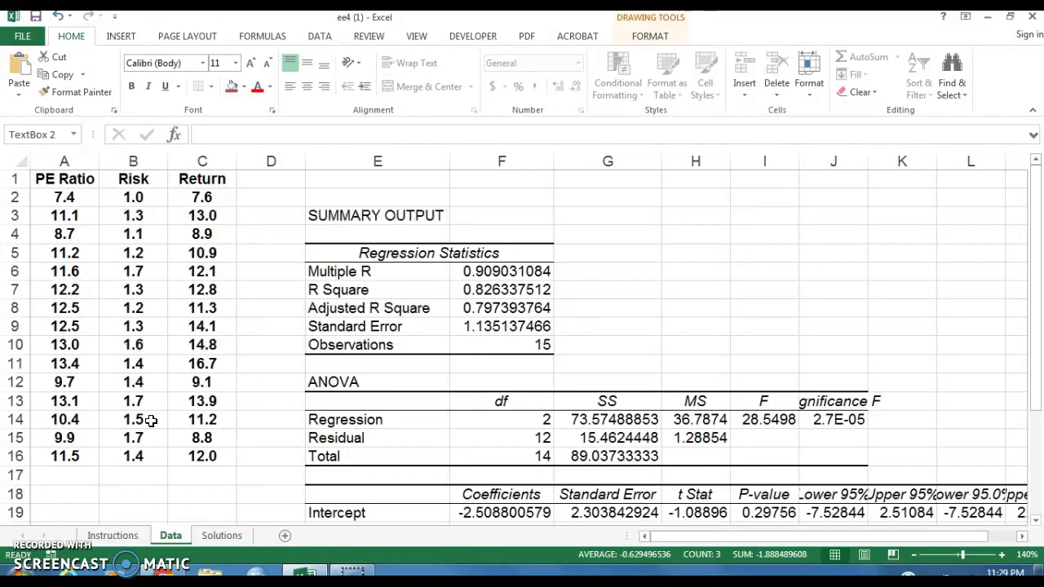
scroll(693, 457, "down", 1)
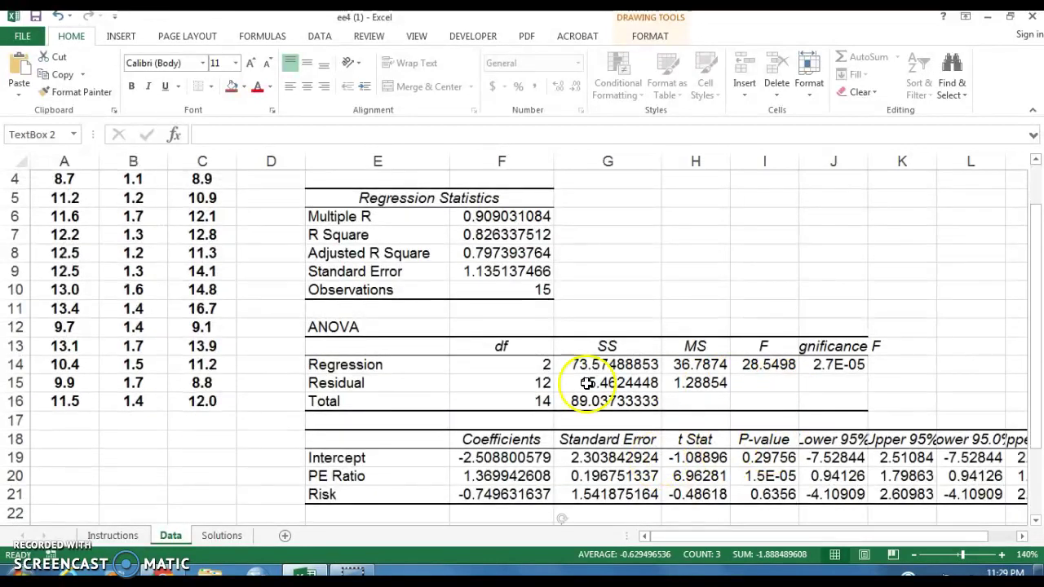
scroll(601, 433, "down", 1)
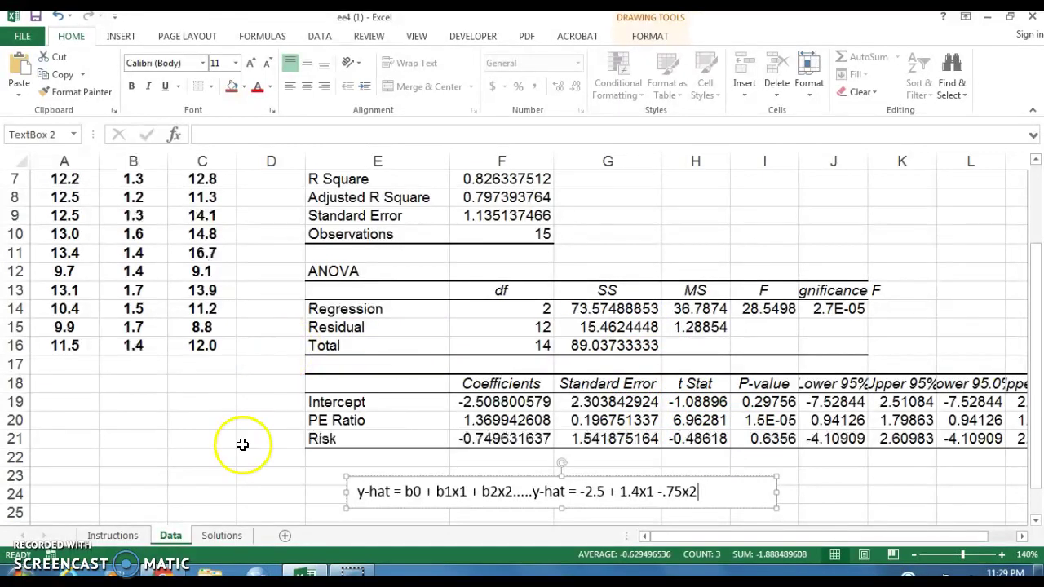
left_click(319, 487)
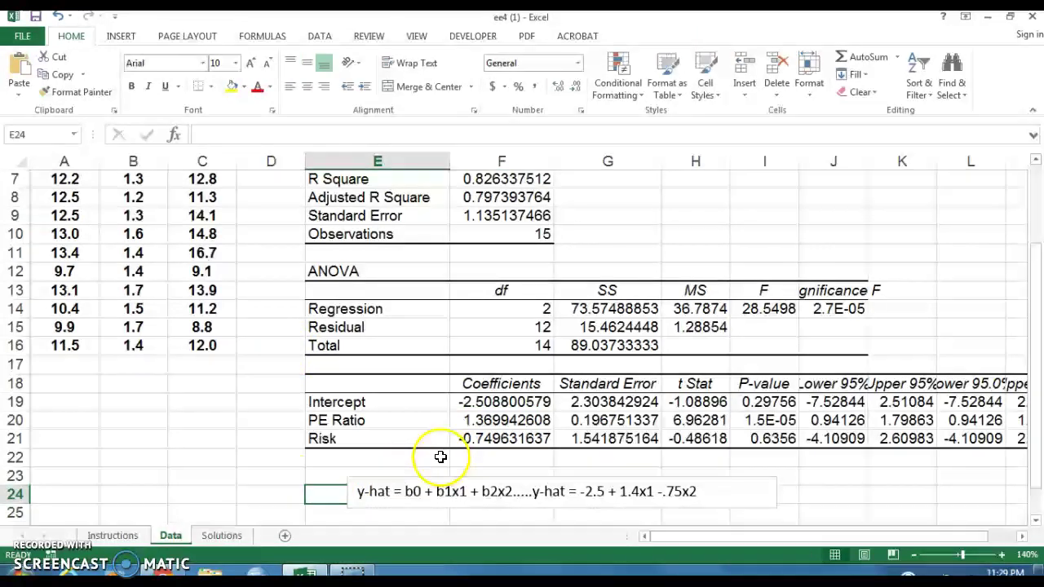
scroll(455, 421, "up", 2)
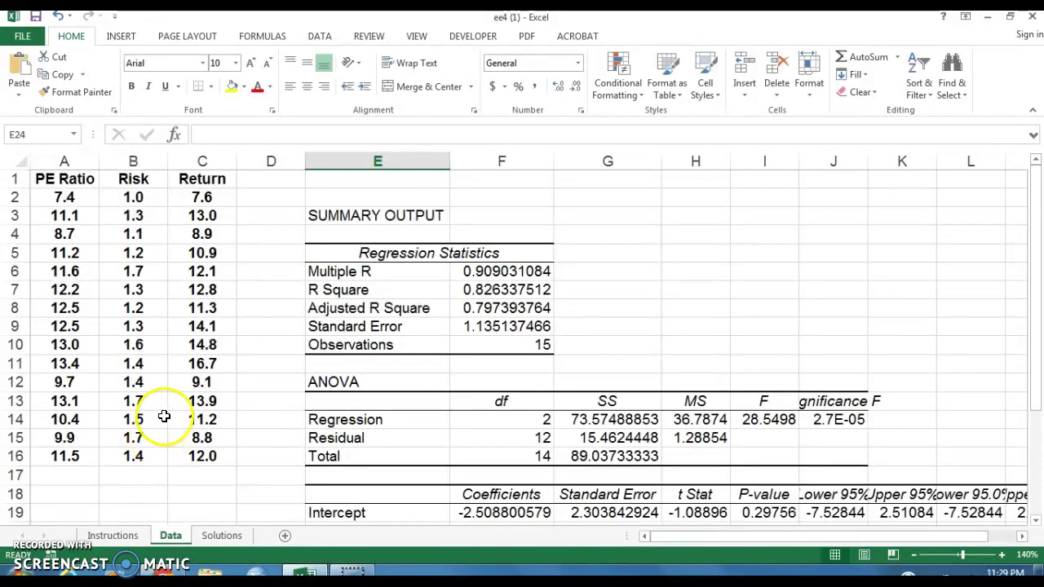
scroll(164, 414, "down", 1)
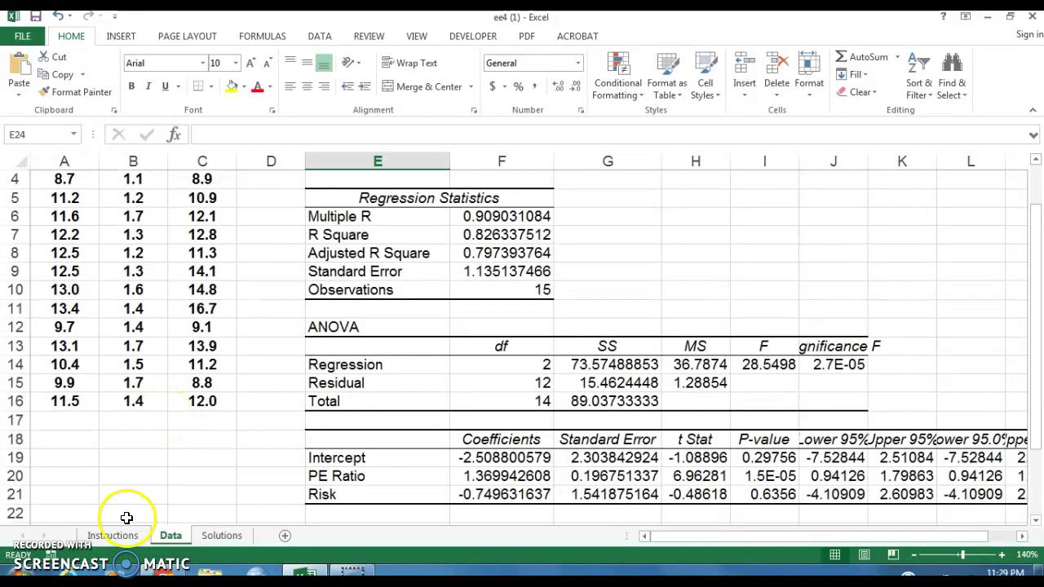